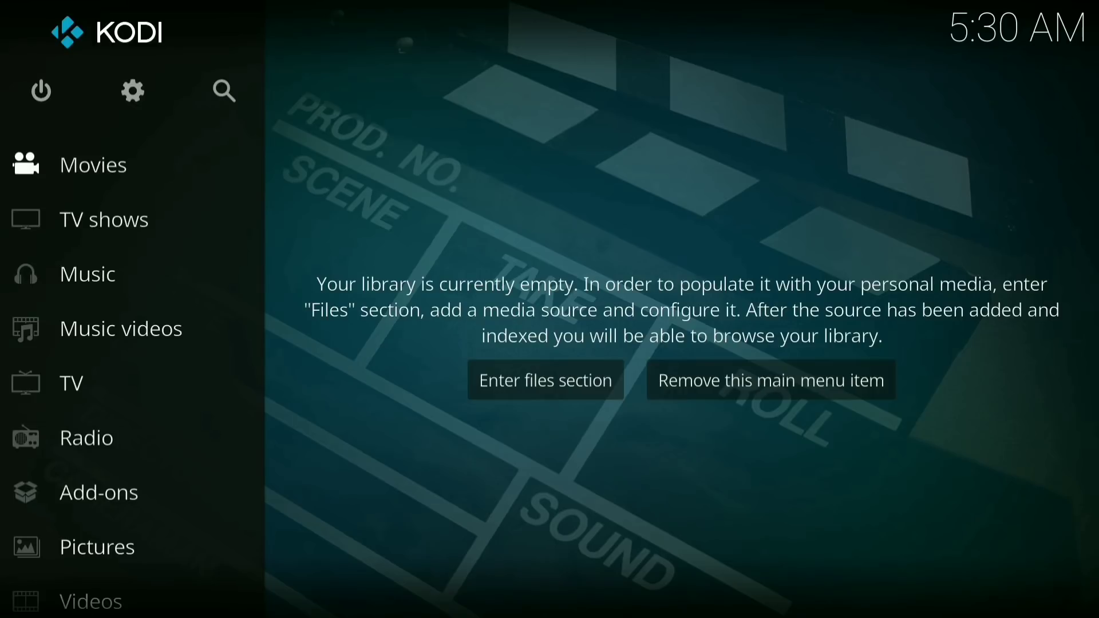
- Open the file manager from the system settings and start adding a new file source
key(Up)
key(Return)
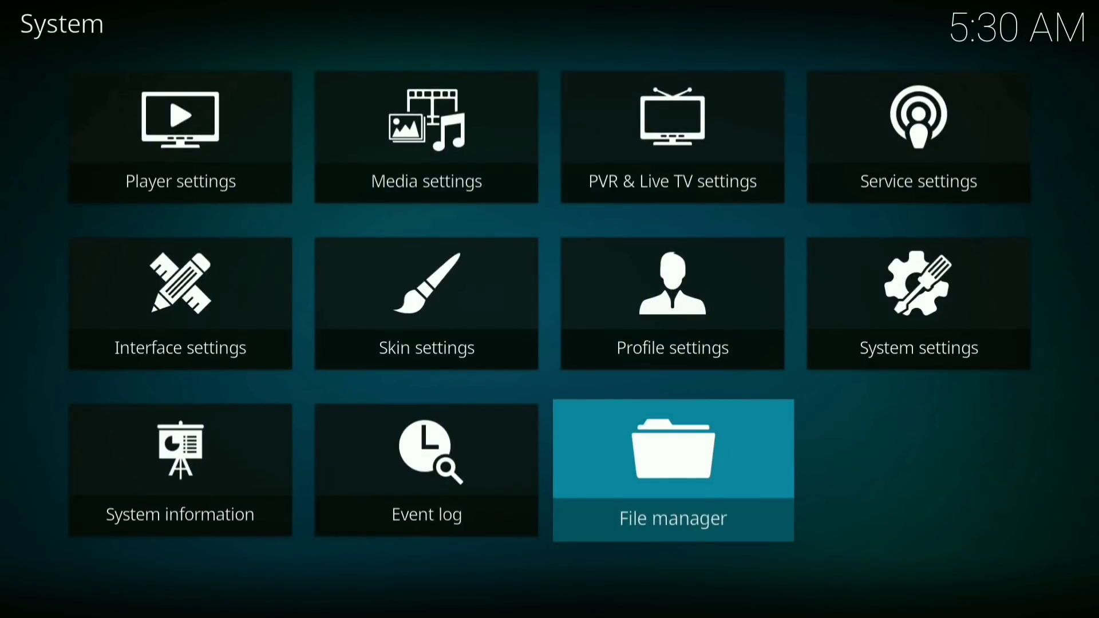
key(Return)
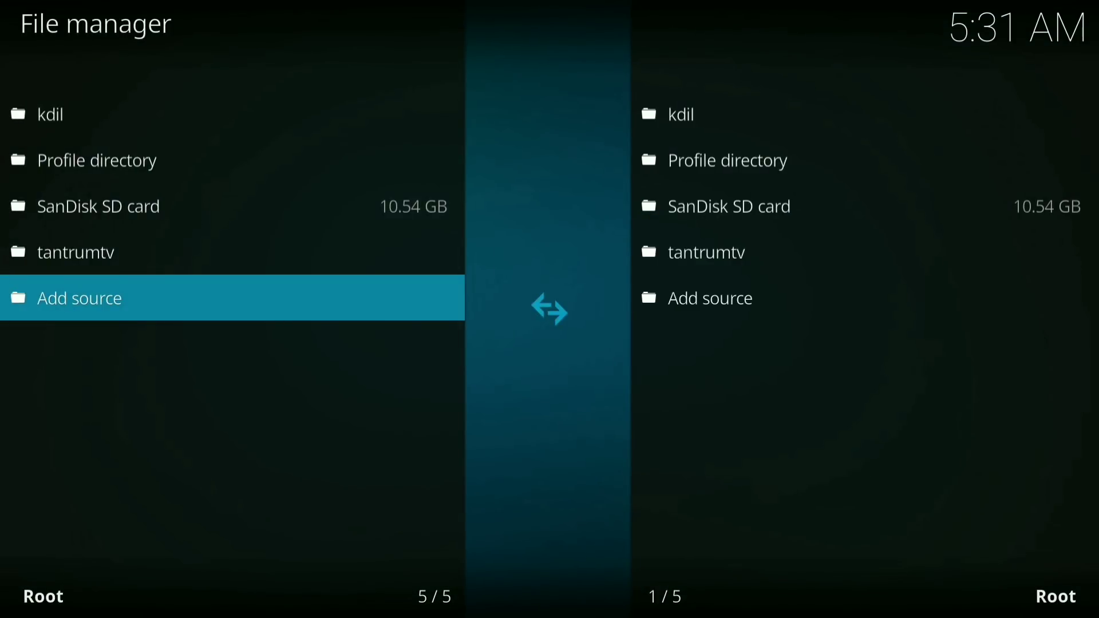
key(Return)
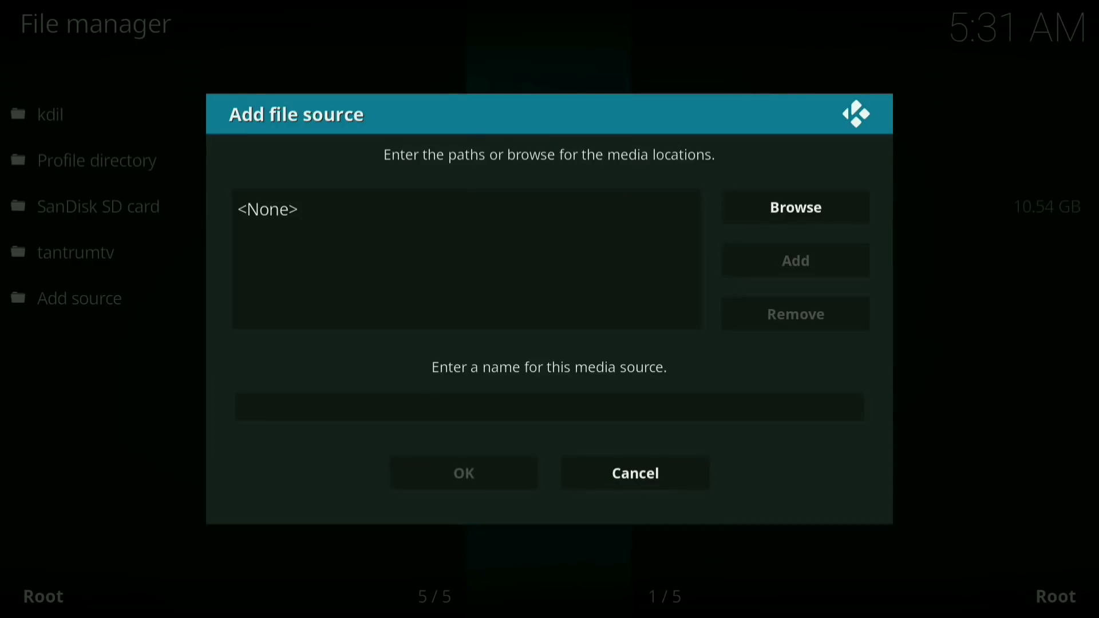
key(Return)
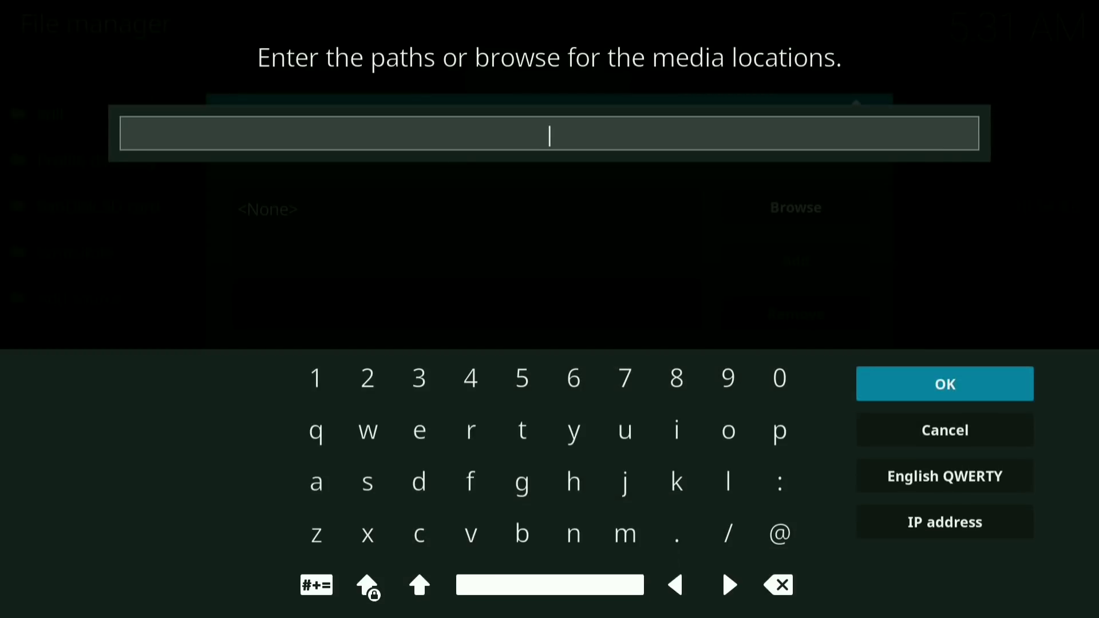
text(h)
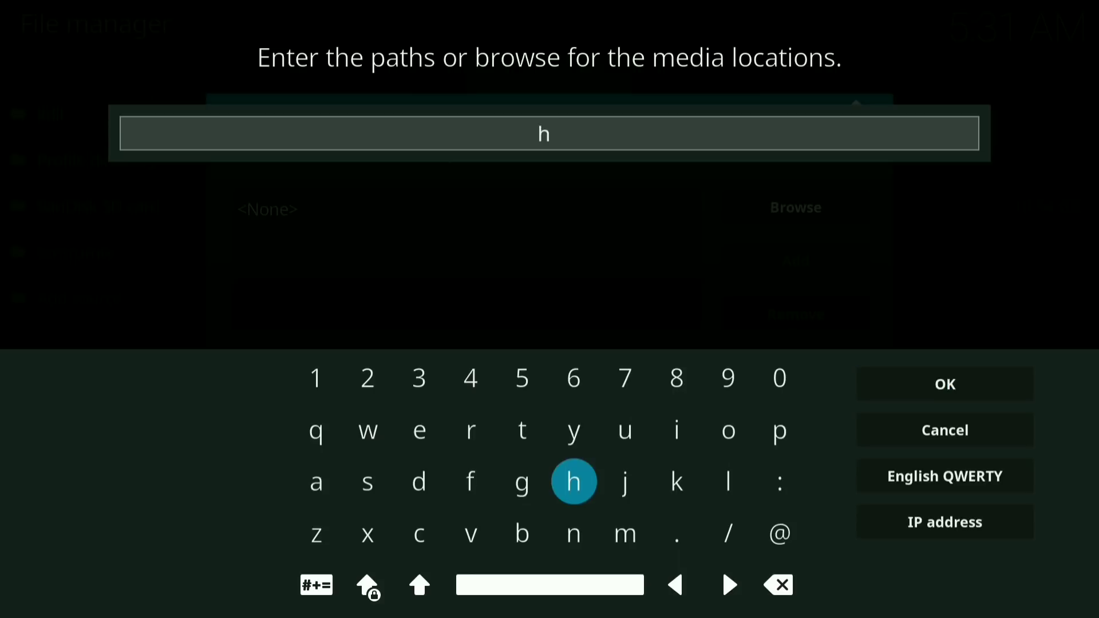
text(ttp:)
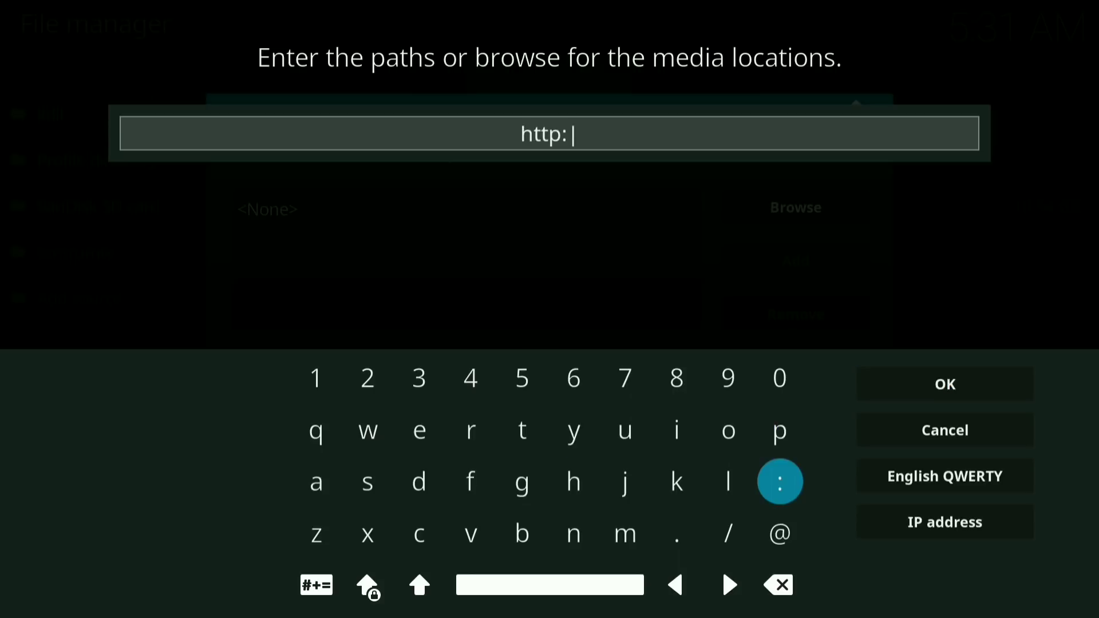
text(//l)
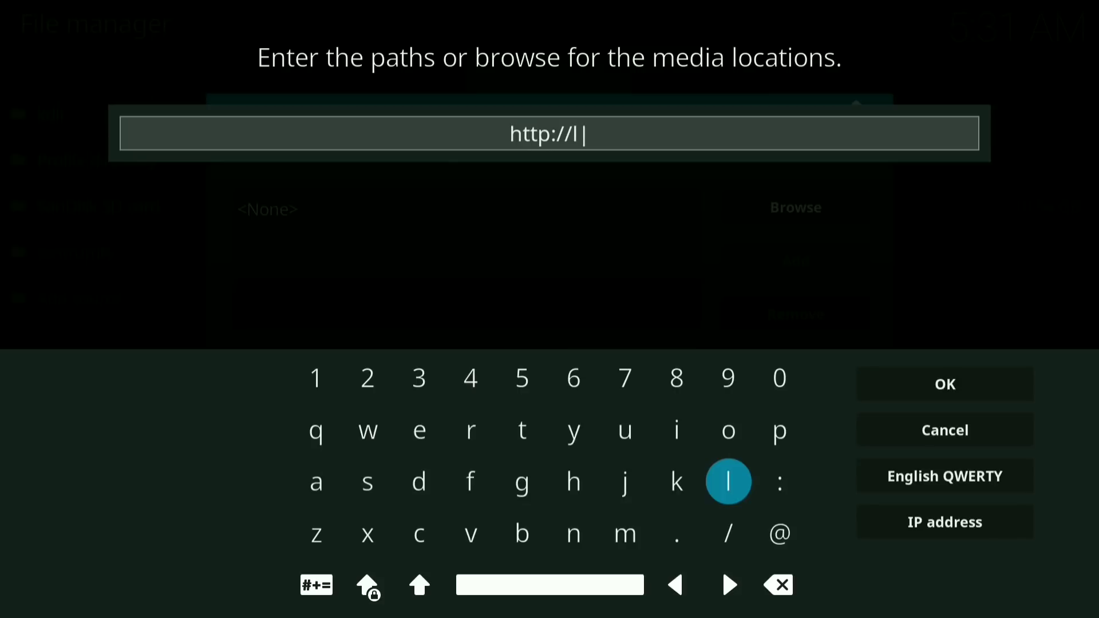
text(egio)
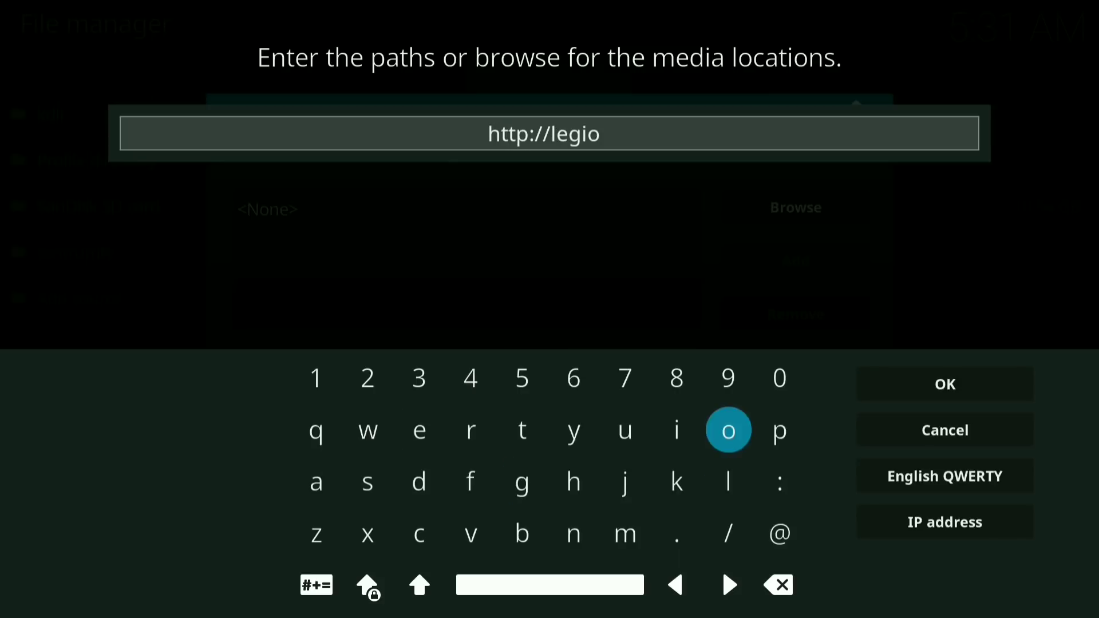
text(n)
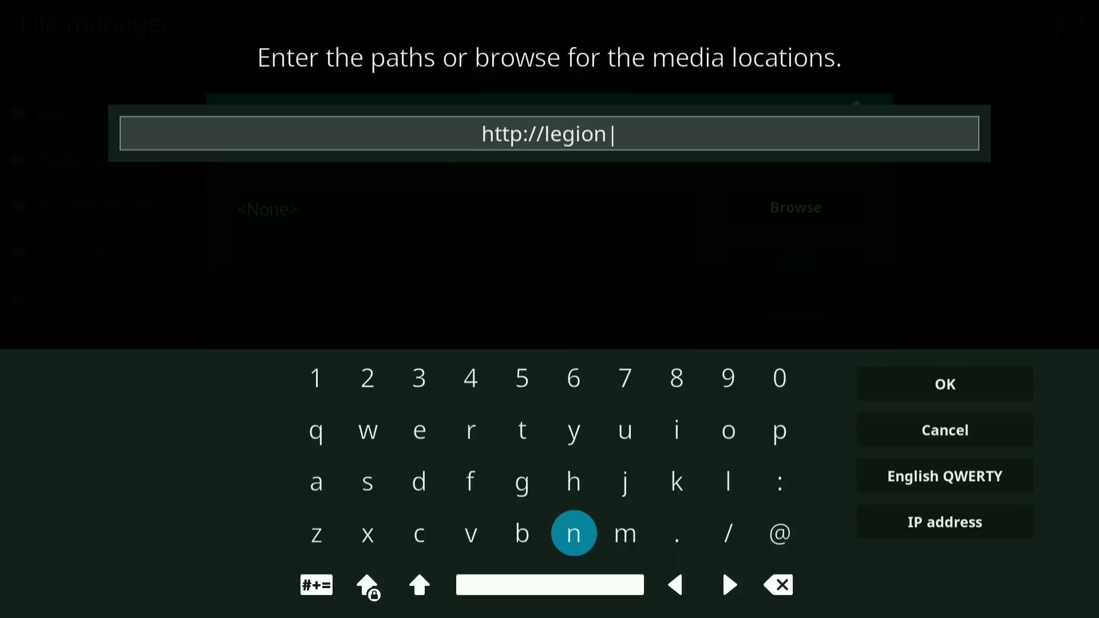
text(wor)
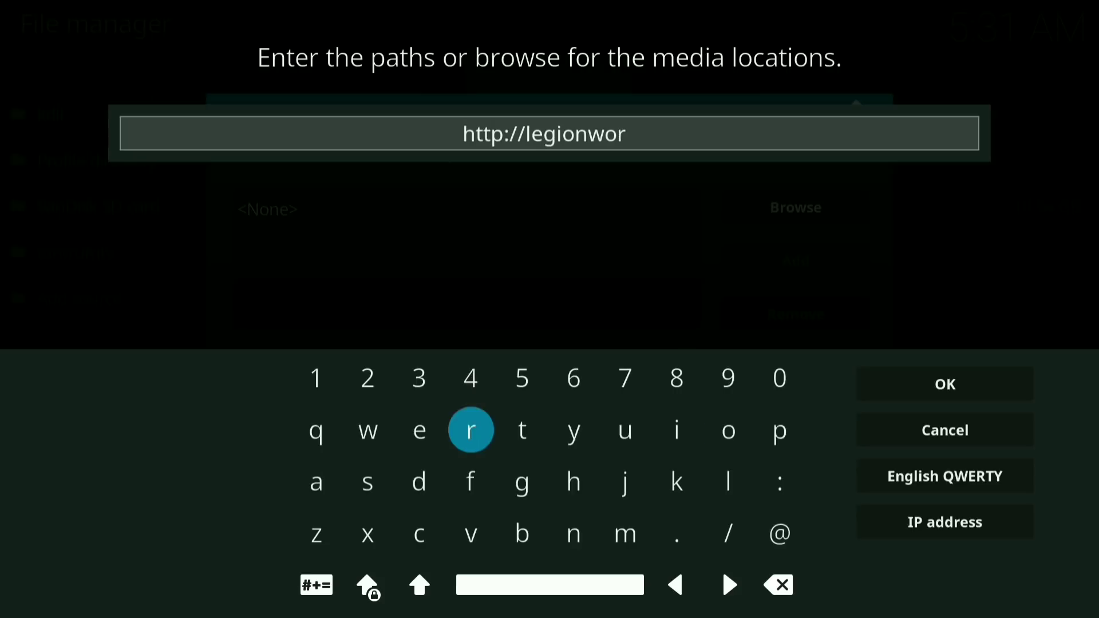
text(ldt)
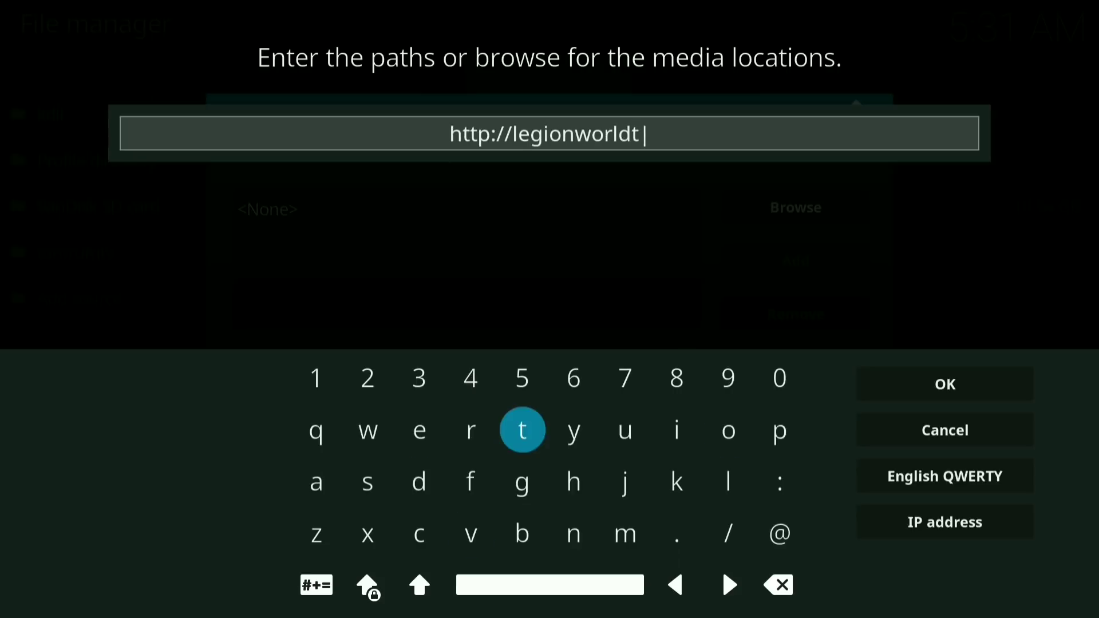
text(v.c)
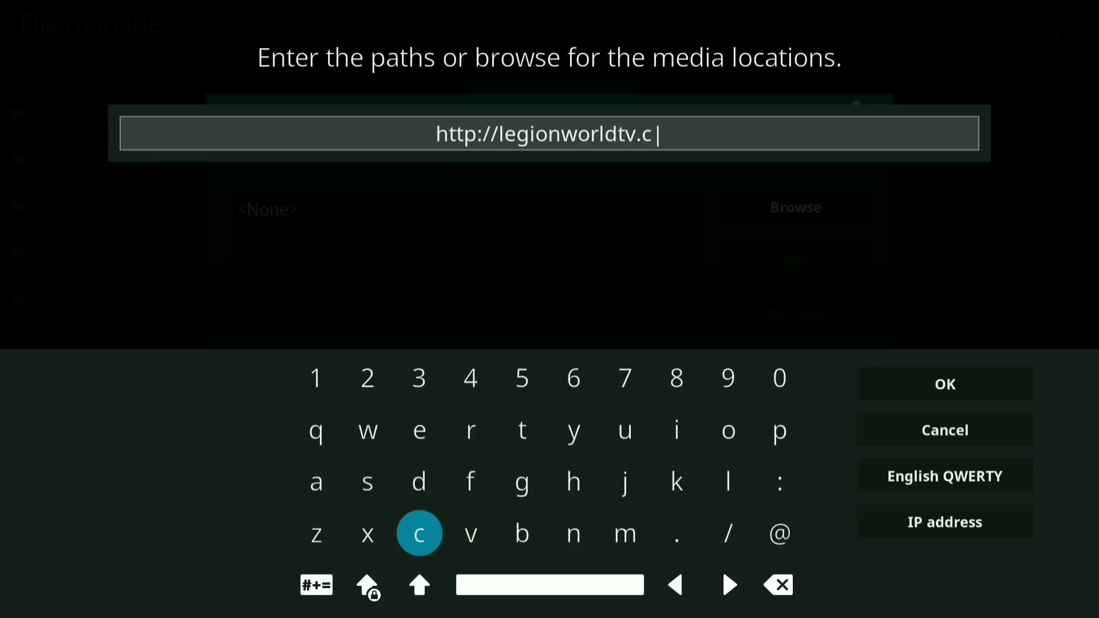
text(om/)
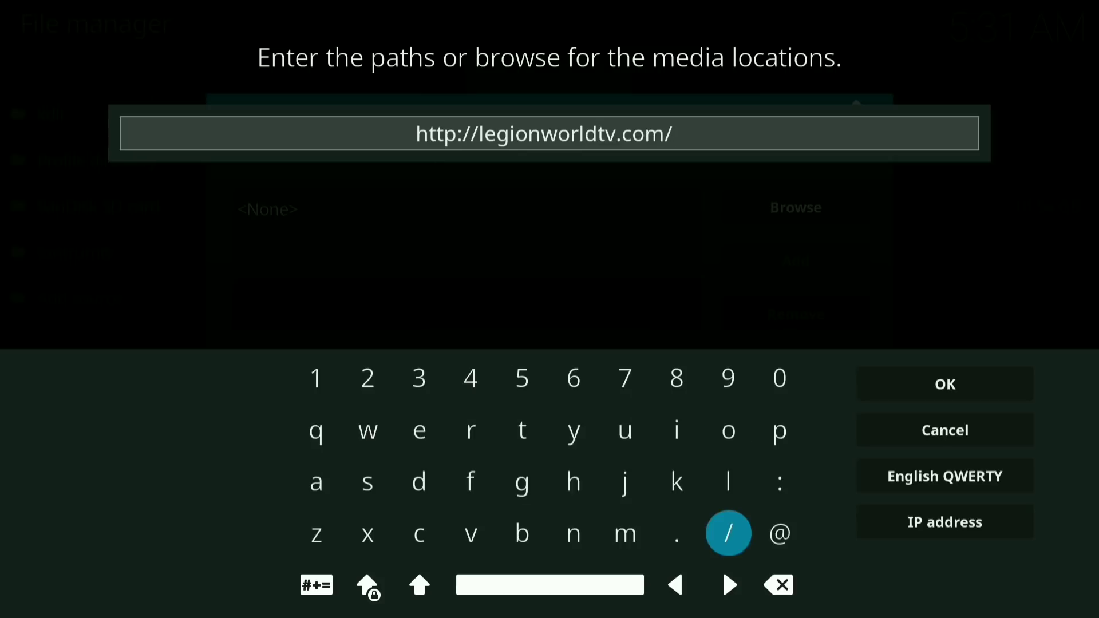
text(wiz)
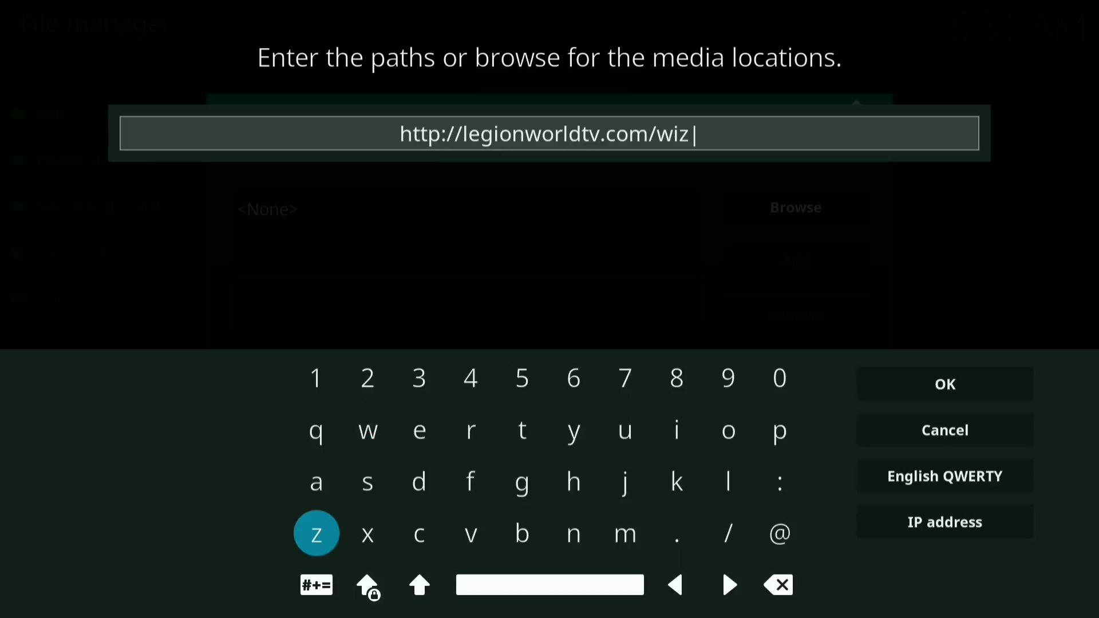
text(ard)
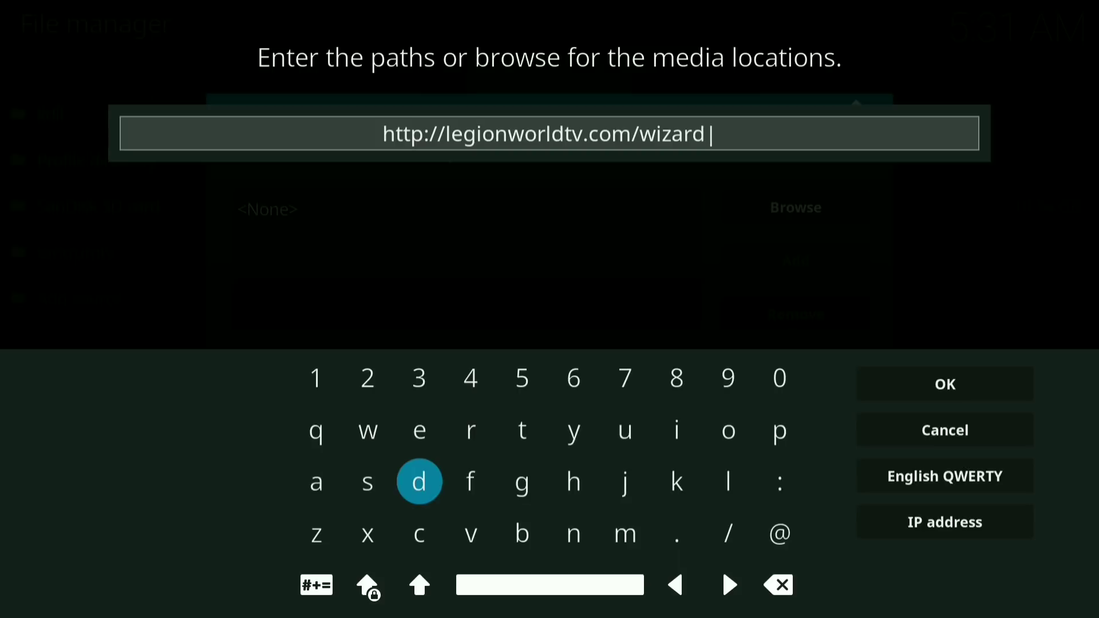
key(Return)
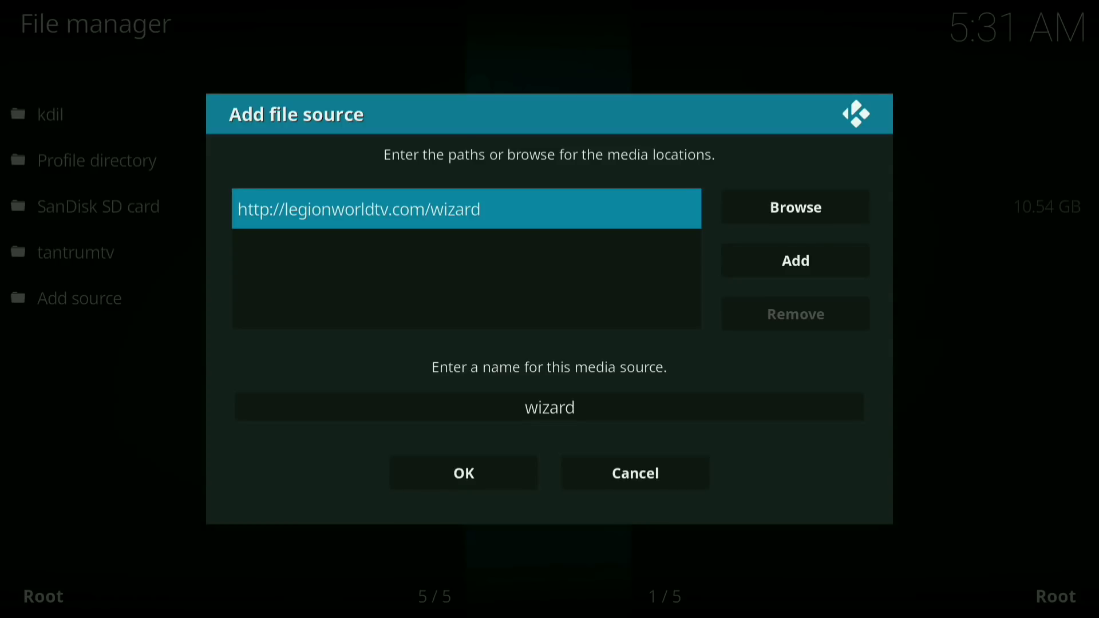
- Save the wizard file source and return to the home screen
key(Down)
key(Down)
key(Return)
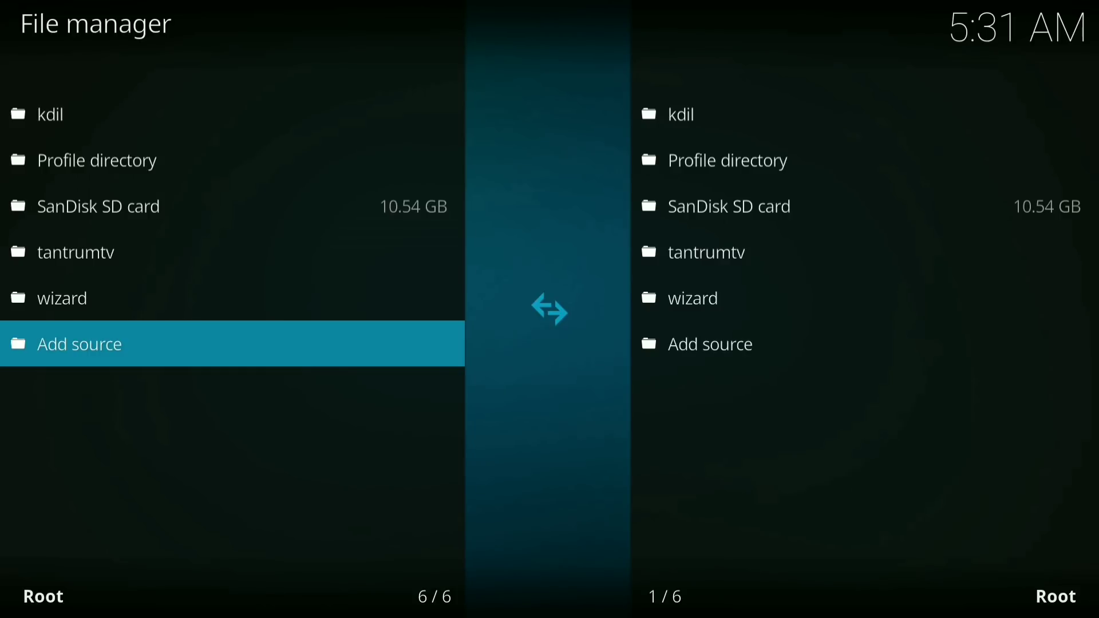
key(BackSpace)
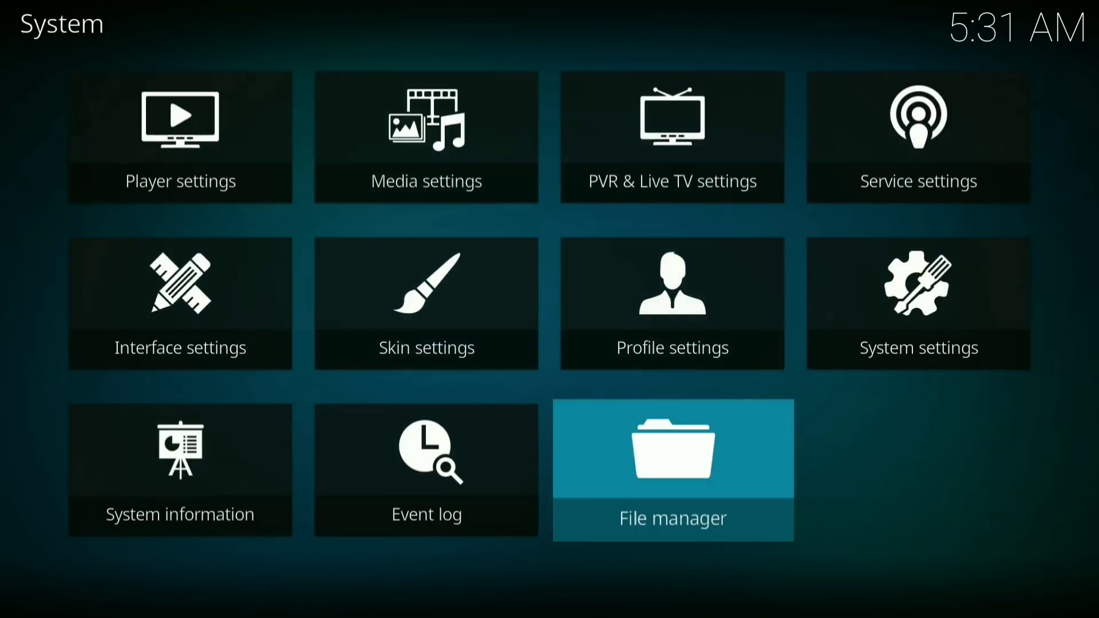
key(BackSpace)
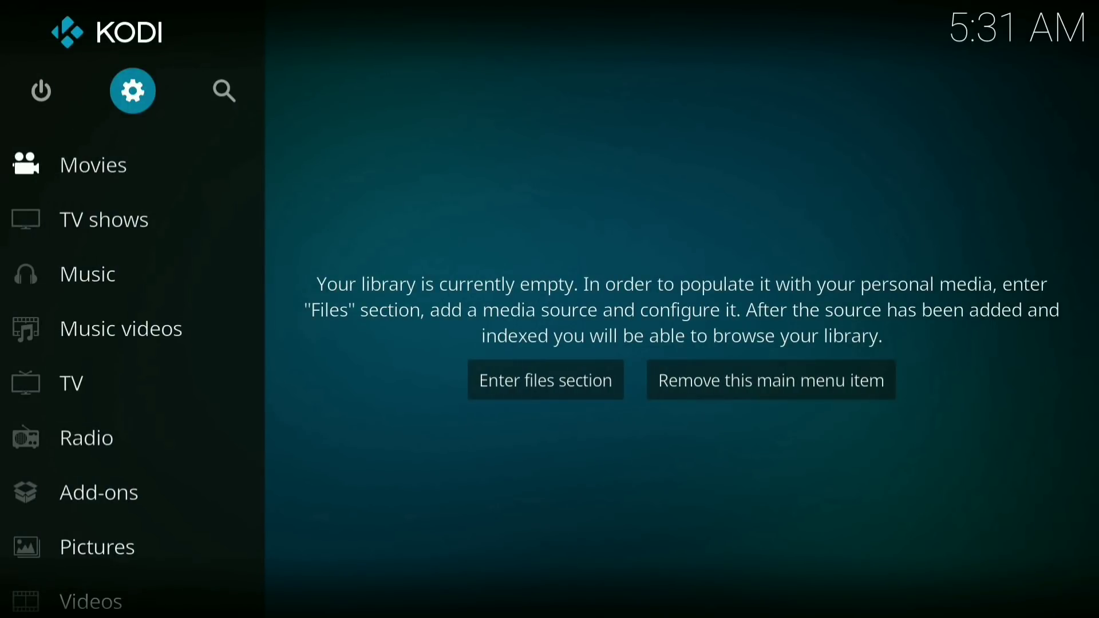
- Open the add-on browser and start an installation from a zip file
click(80, 493)
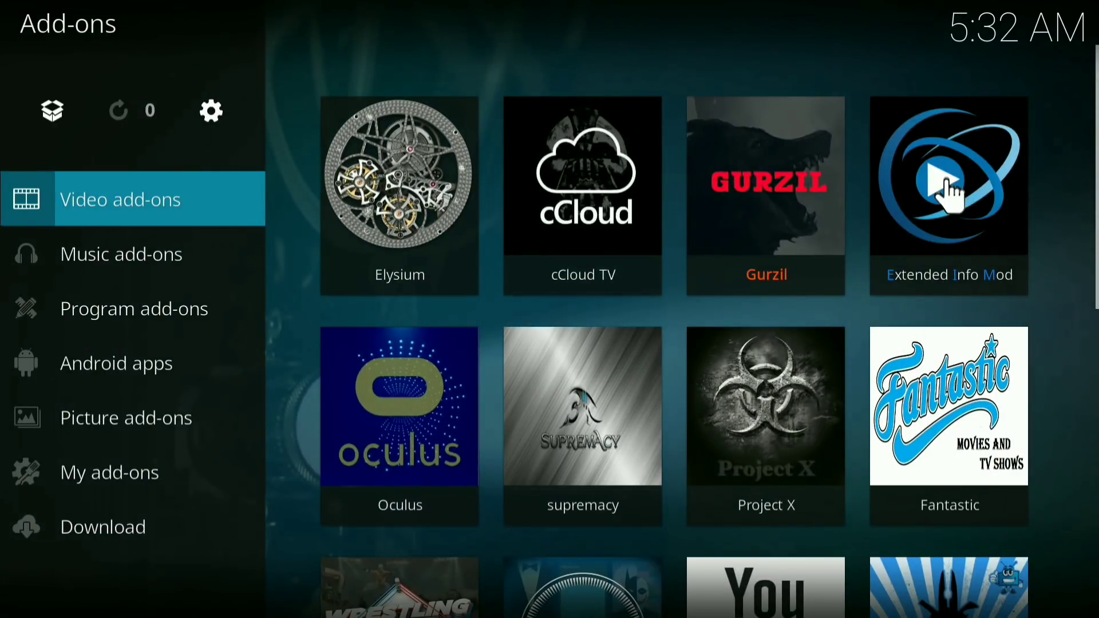
key(Up)
key(Return)
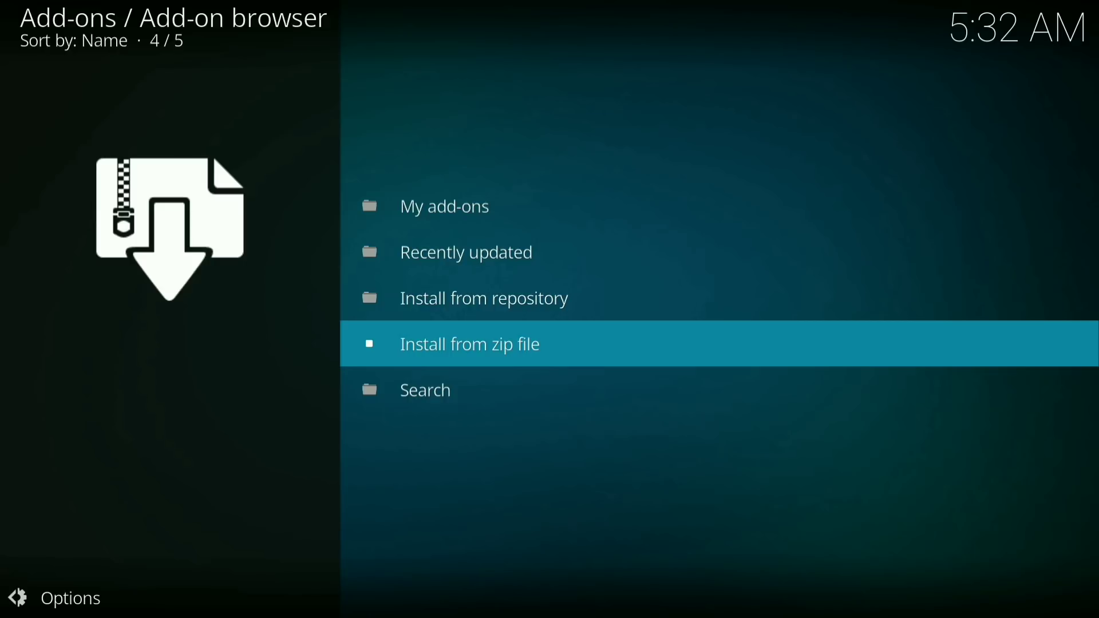
key(Return)
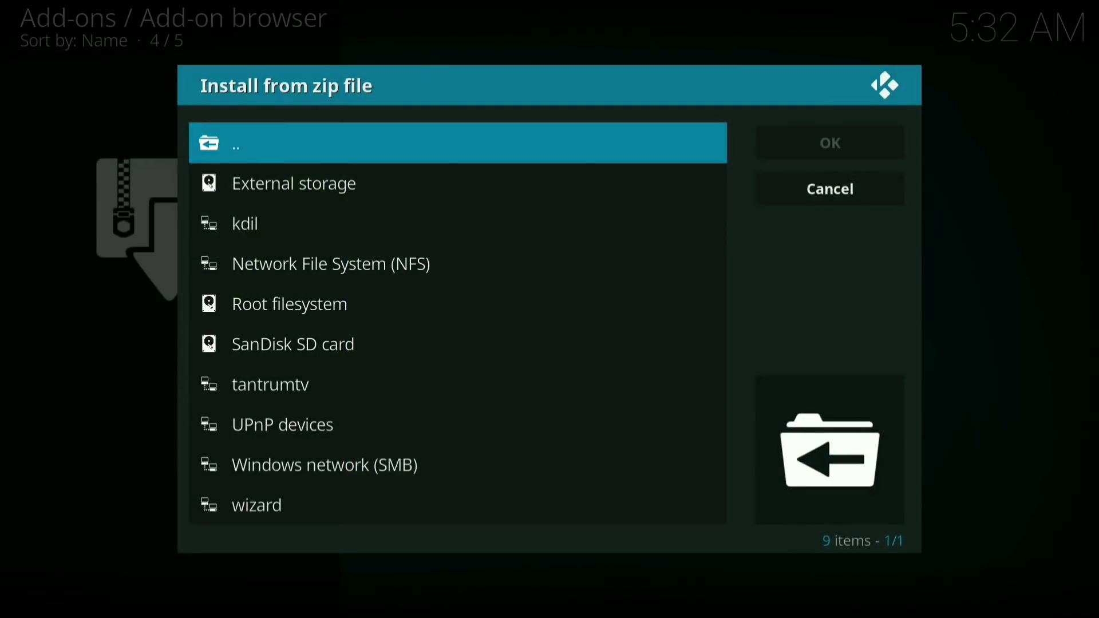
- Install repository.freeworld.zip from the wizard source
click(458, 465)
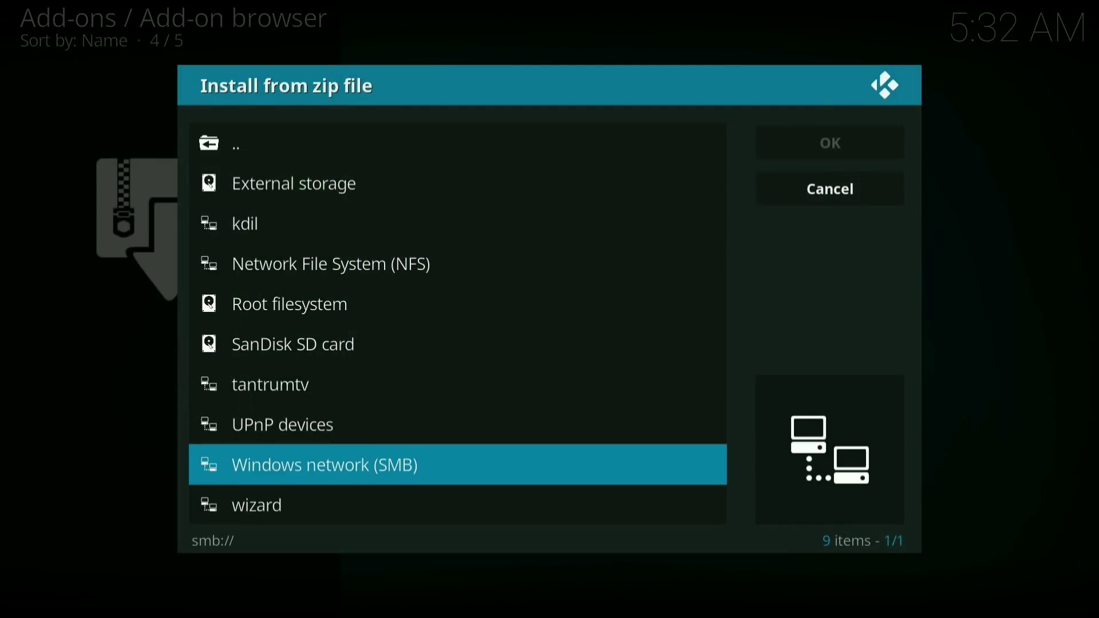
key(Return)
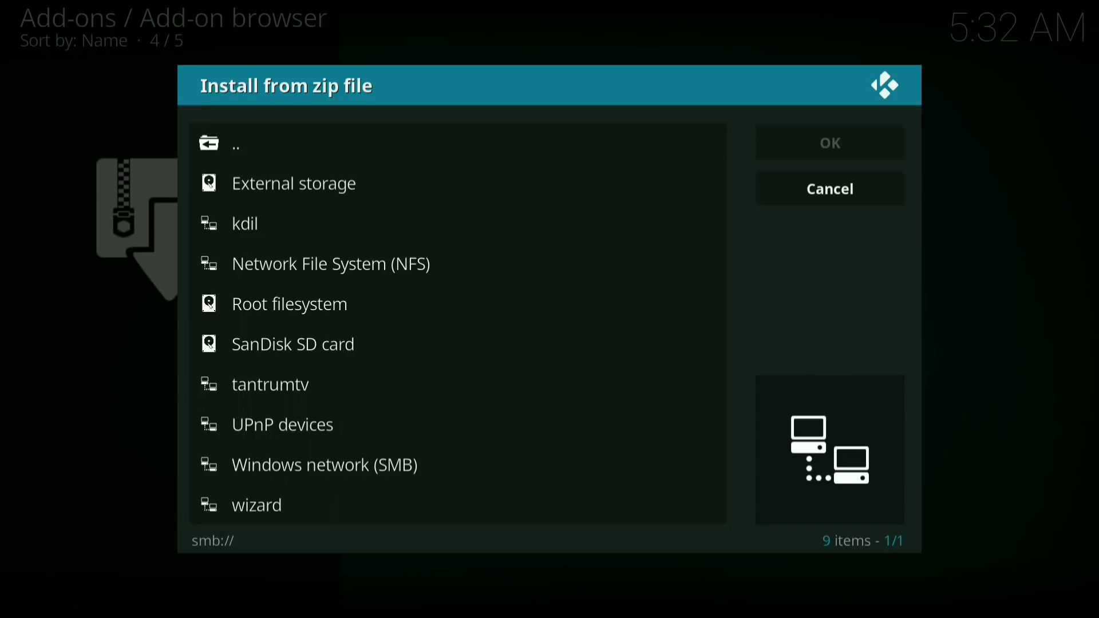
key(Up)
key(Return)
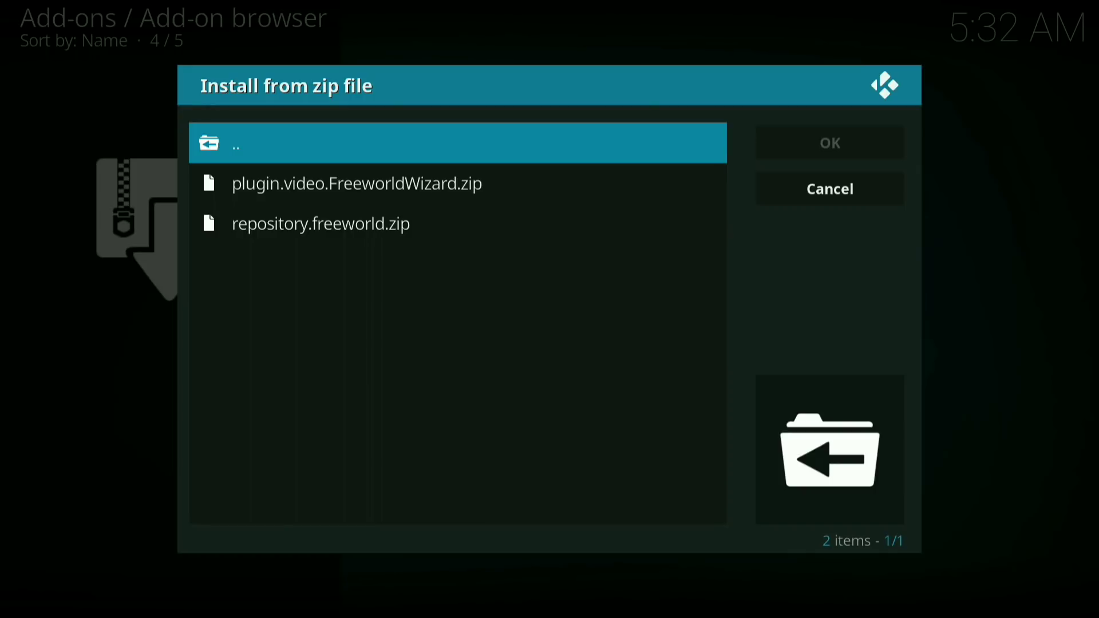
key(Up)
key(Return)
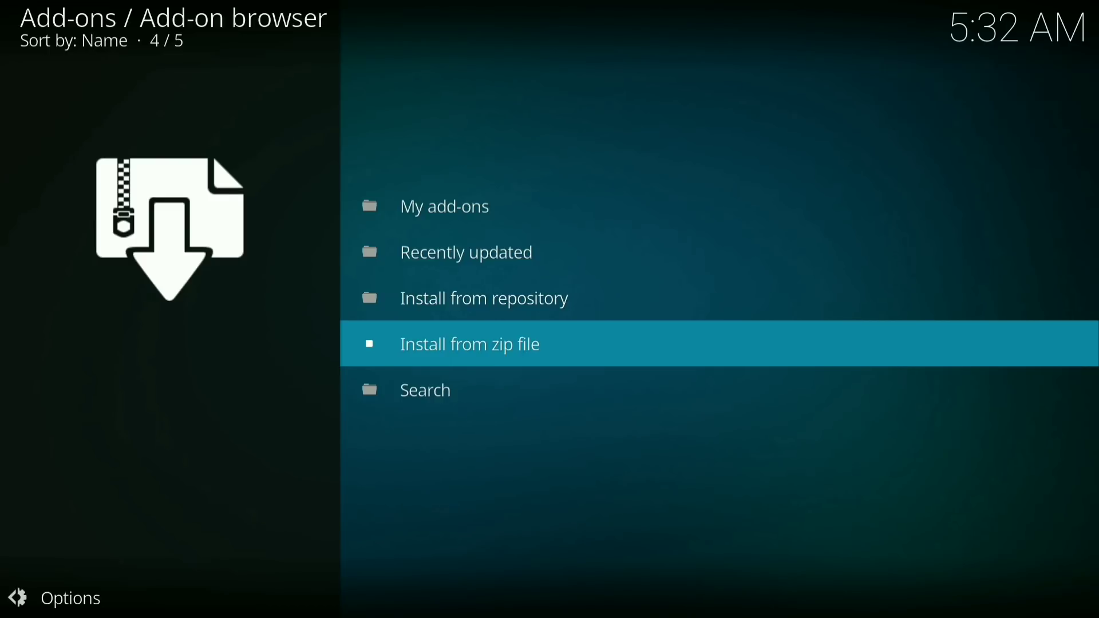
- Browse the Freeworld Kodi Repository for installation and open its Add-on repository category
key(Up)
key(Return)
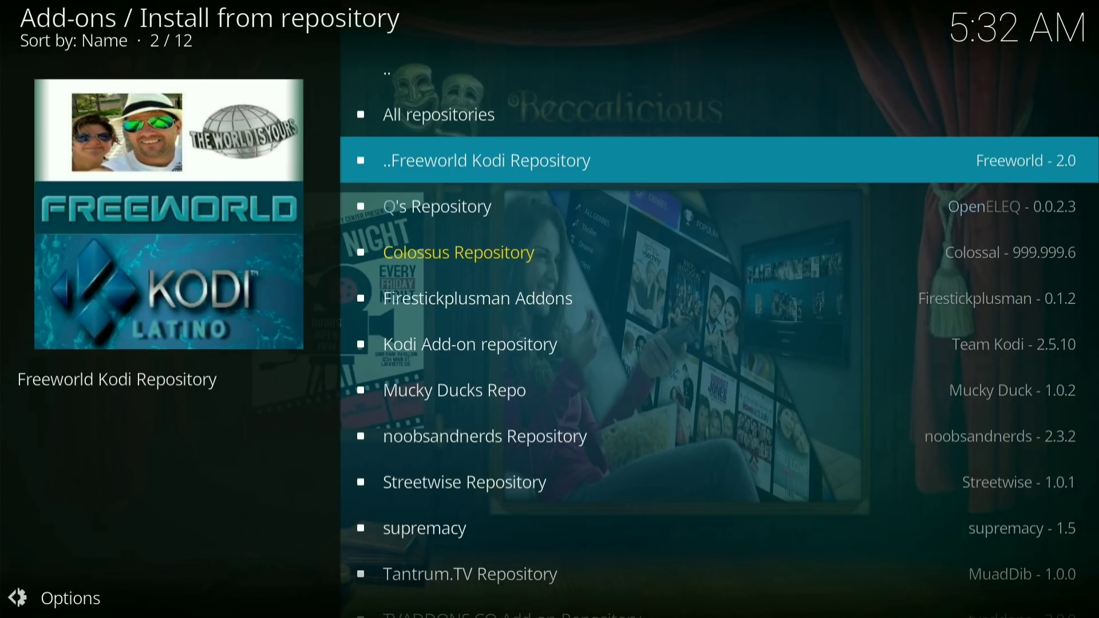
key(Return)
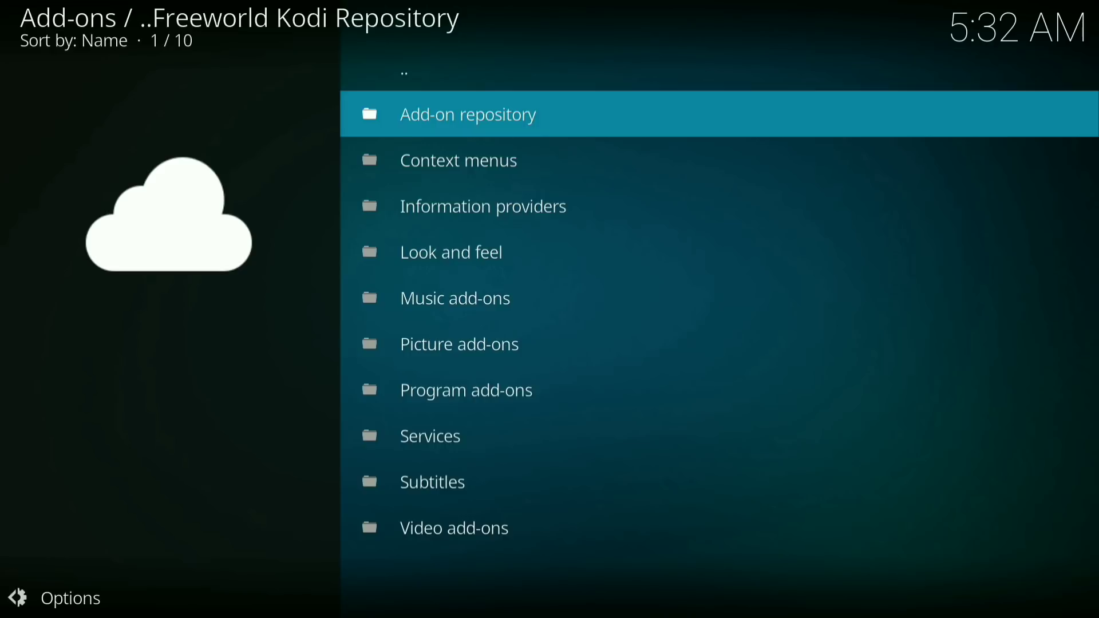
key(Return)
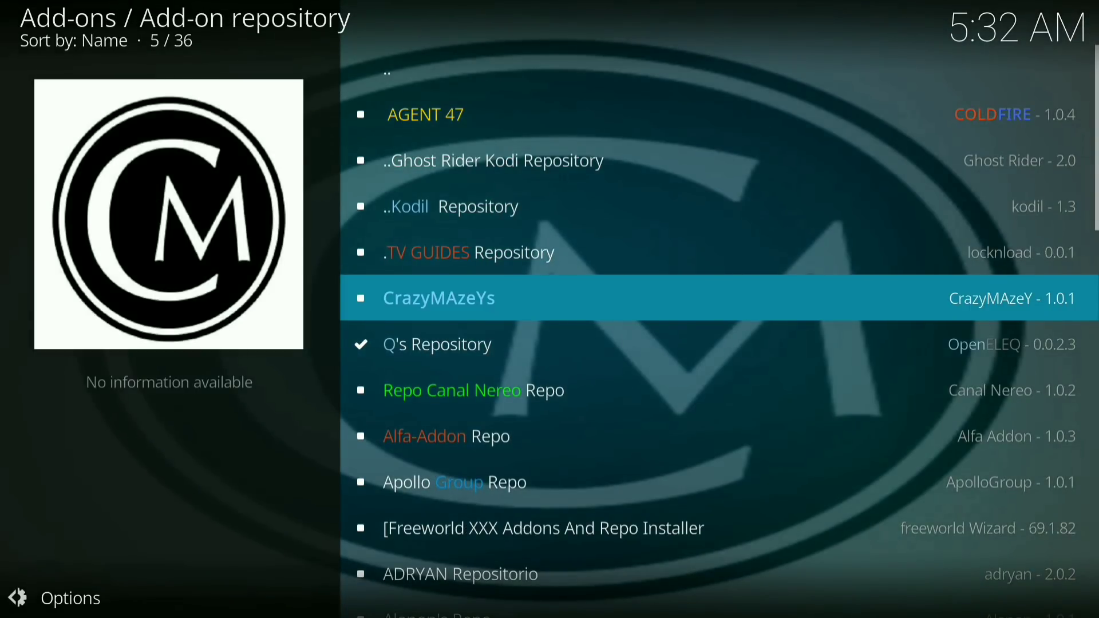
- Install the CrazyMAzeYs repository from the list of add-on repositories
key(Up)
key(Up)
key(Up)
key(Down)
key(Down)
key(Down)
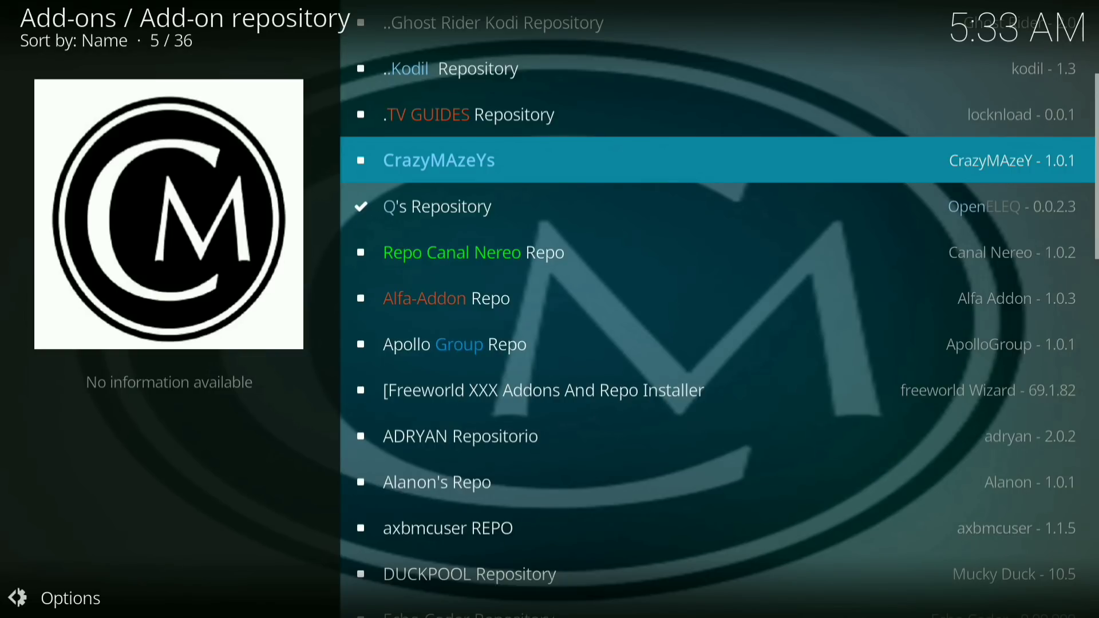
key(Return)
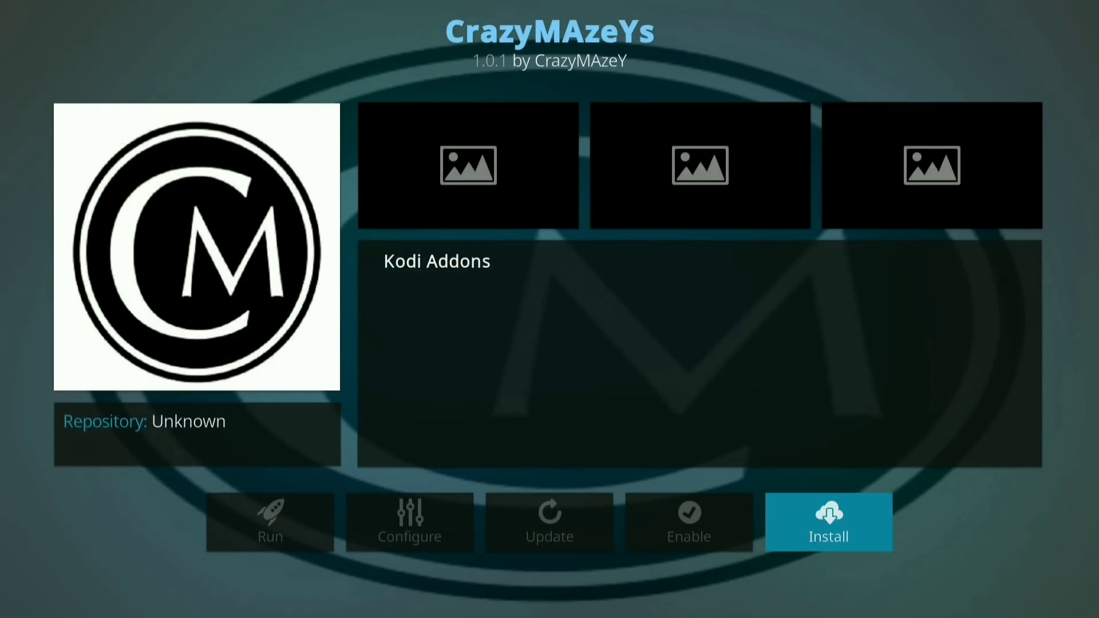
key(Return)
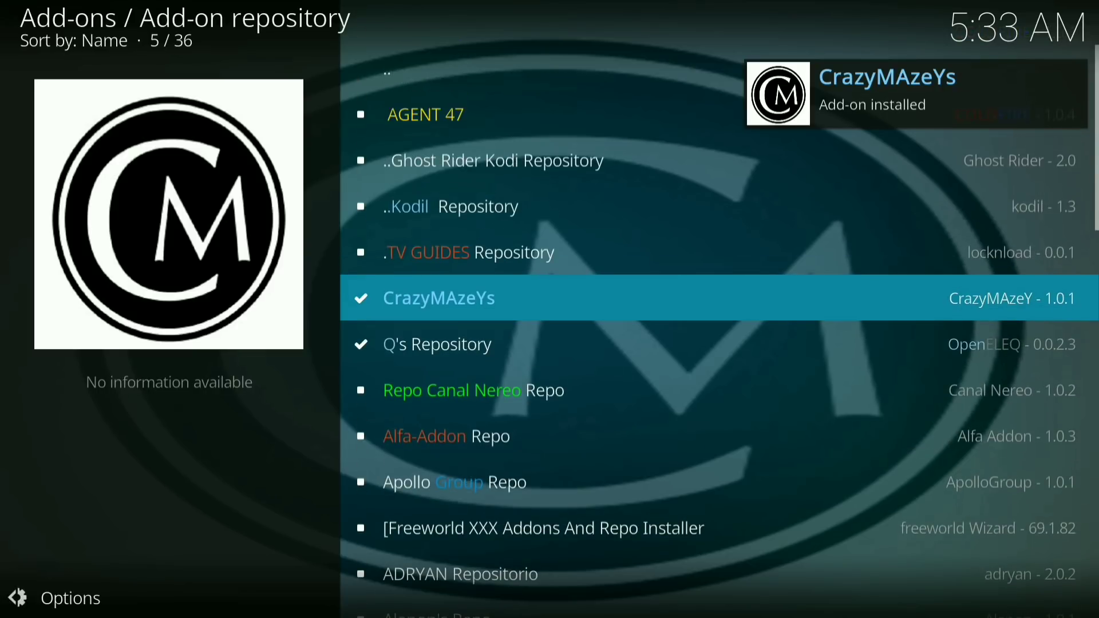
- Return to the repository list and open the Video add-ons category of the CrazyMAzeYs repository
key(BackSpace)
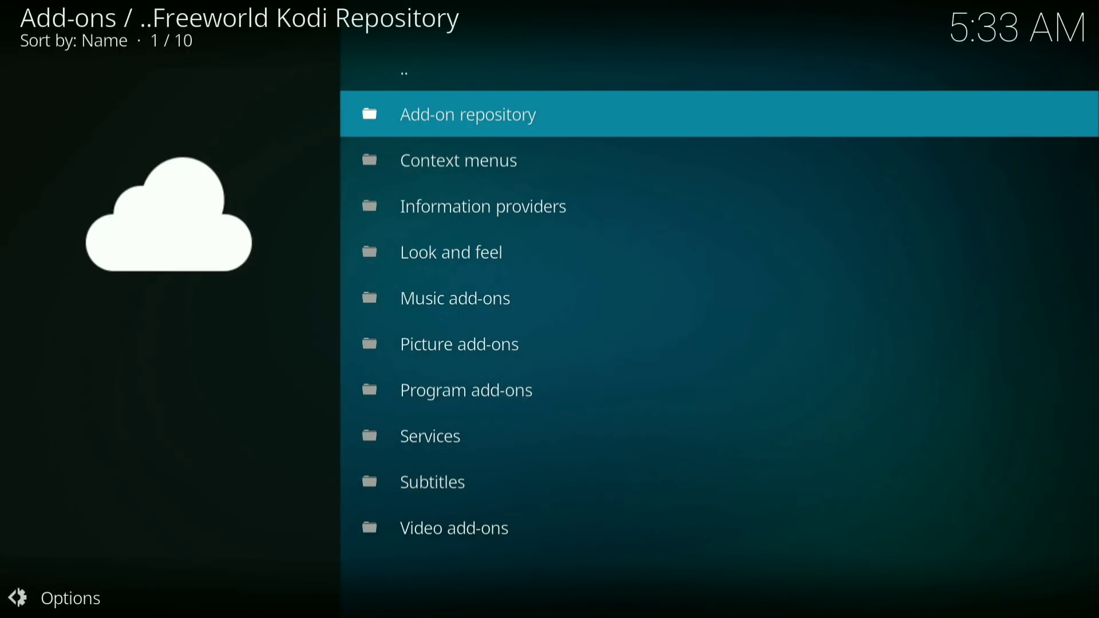
key(BackSpace)
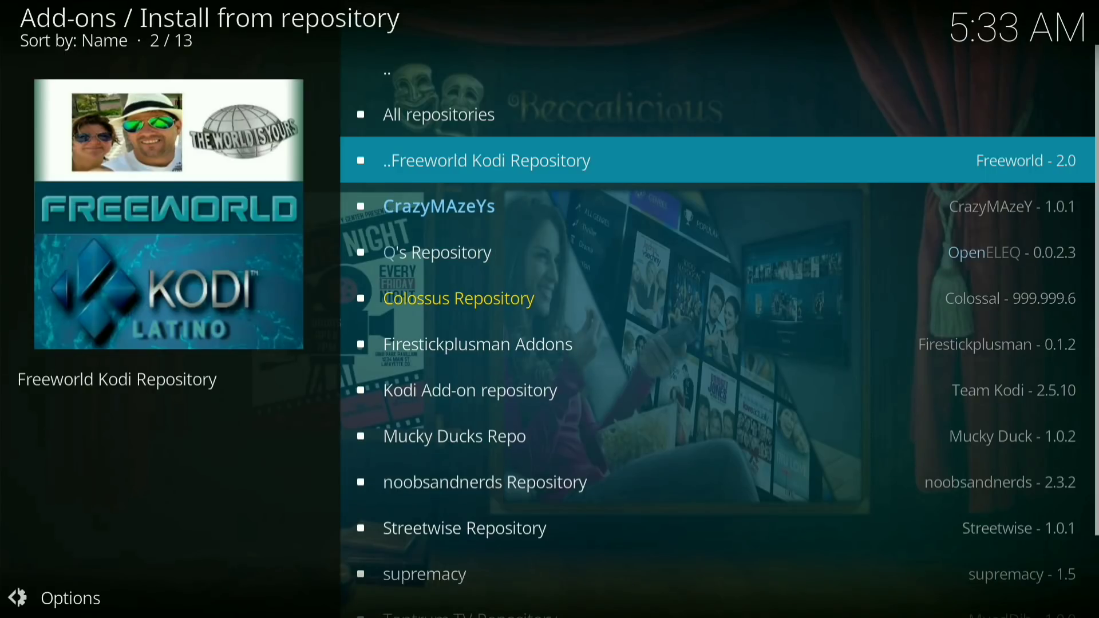
key(Down)
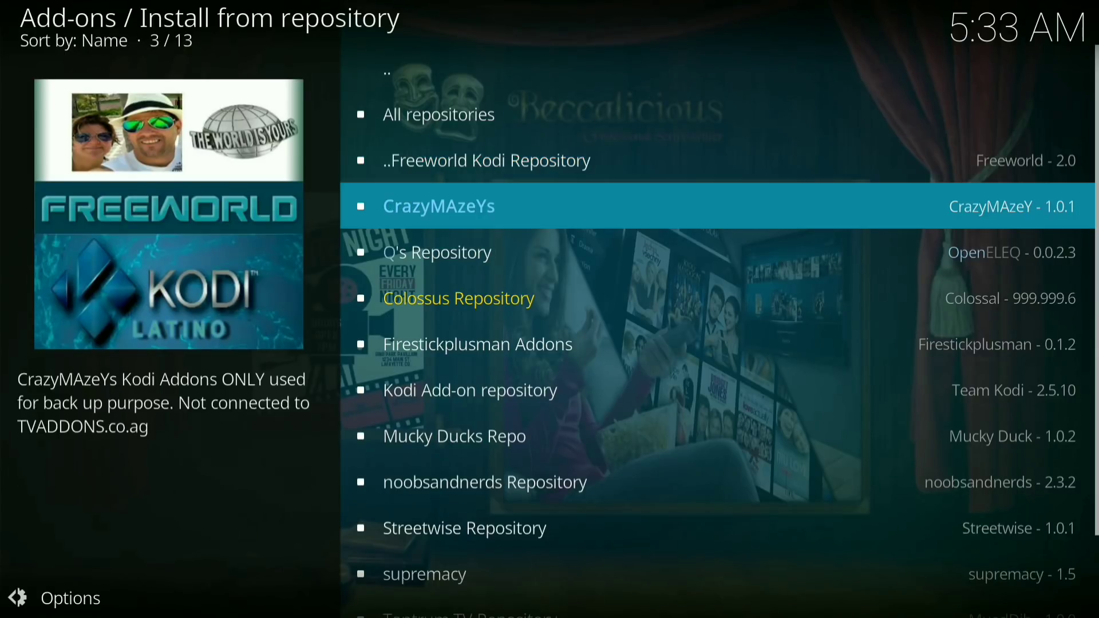
key(Return)
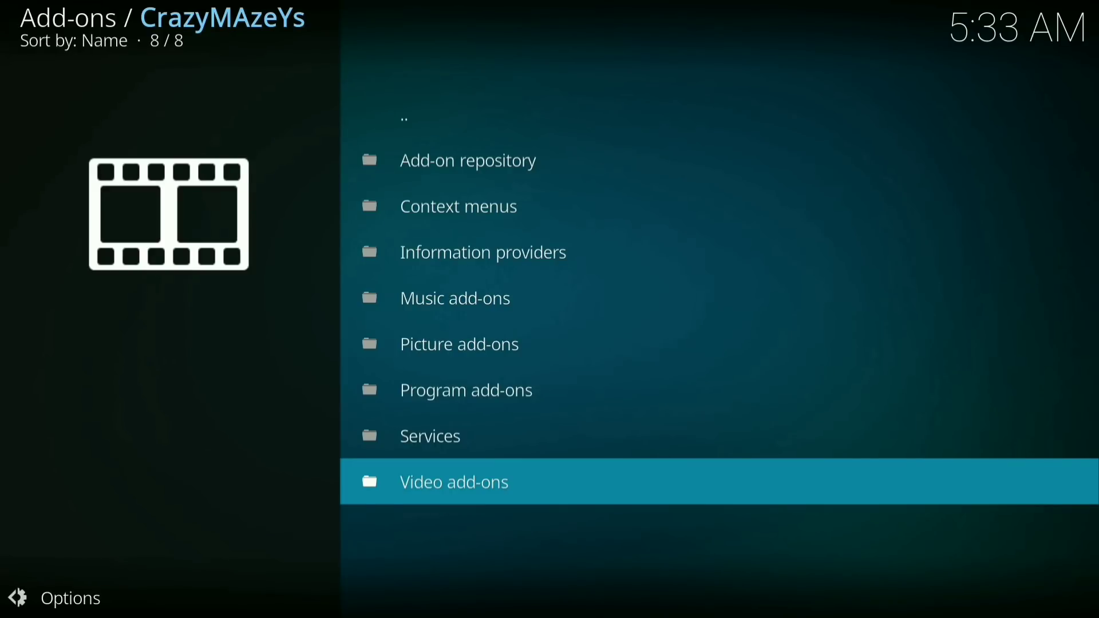
key(Return)
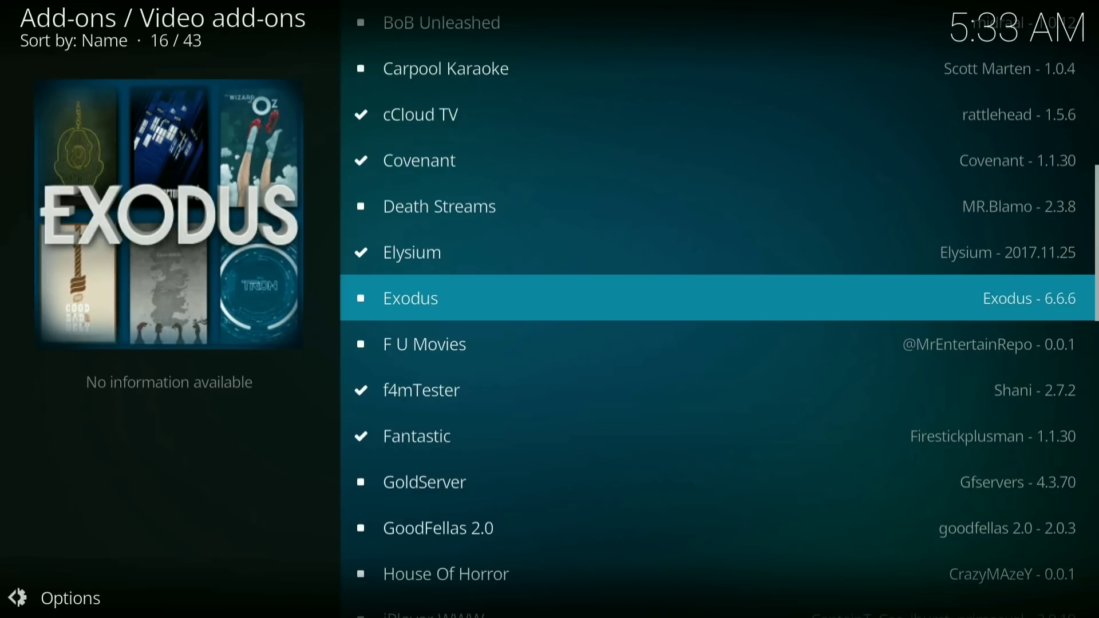
- Look through the video add-ons listed before Exodus in the CrazyMAzeYs repository
key(Up)
key(Up)
key(Up)
key(Up)
key(Up)
key(Up)
key(Up)
key(Up)
key(Up)
key(Up)
key(Up)
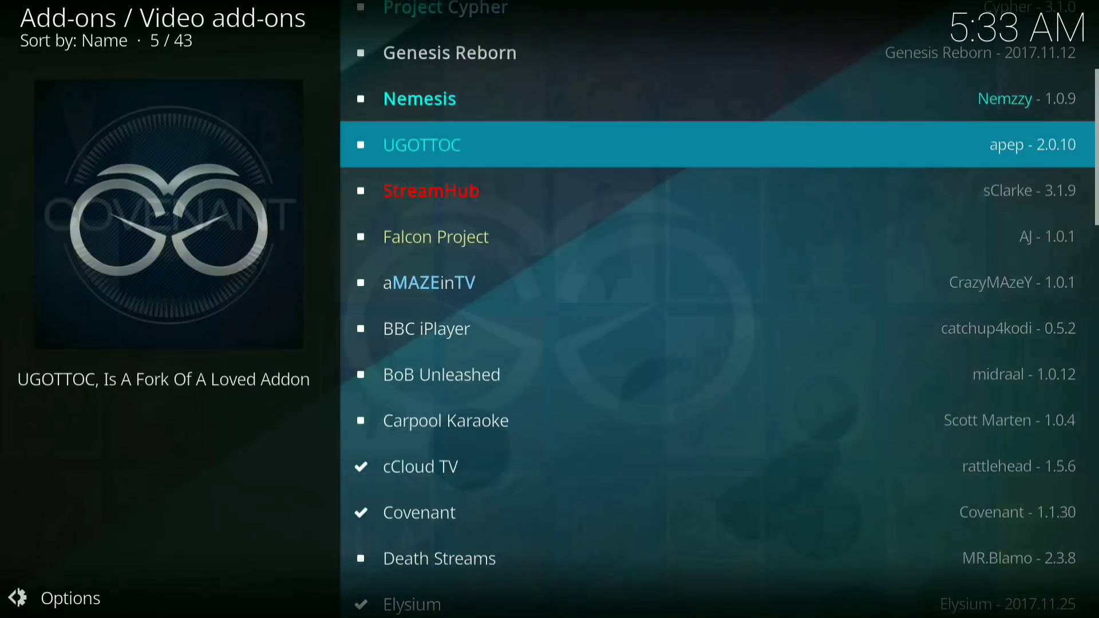
- Install the Exodus video add-on, choosing version 6.6.6 from CrazyMAzeYs
key(Down)
key(Down)
key(Down)
key(Down)
key(Down)
key(Down)
key(Down)
key(Down)
key(Down)
key(Down)
key(Down)
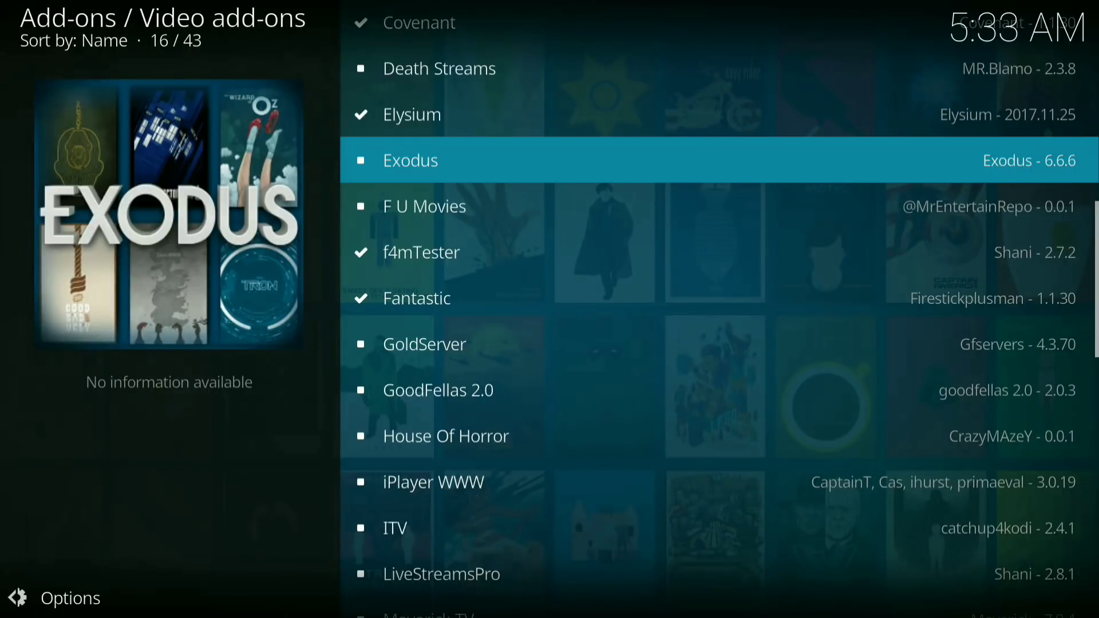
key(Return)
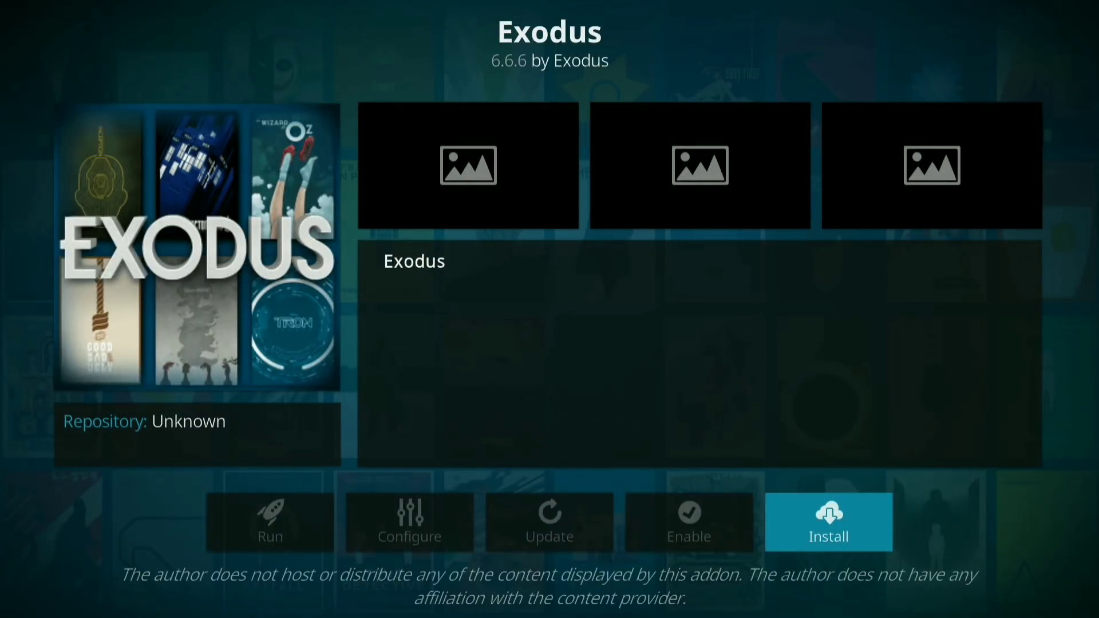
key(Return)
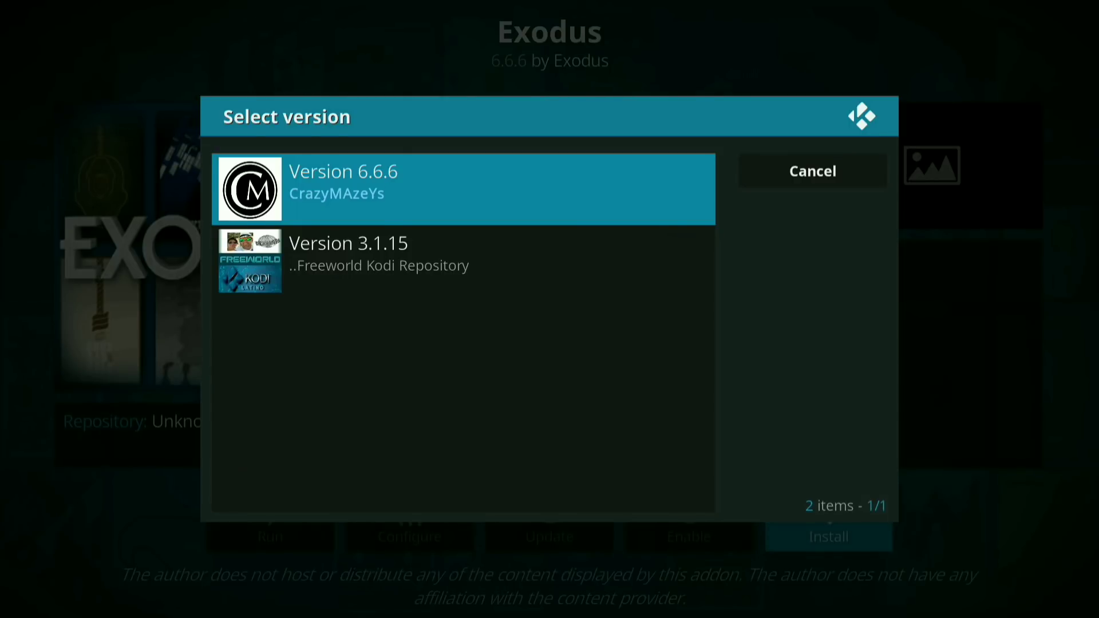
key(Return)
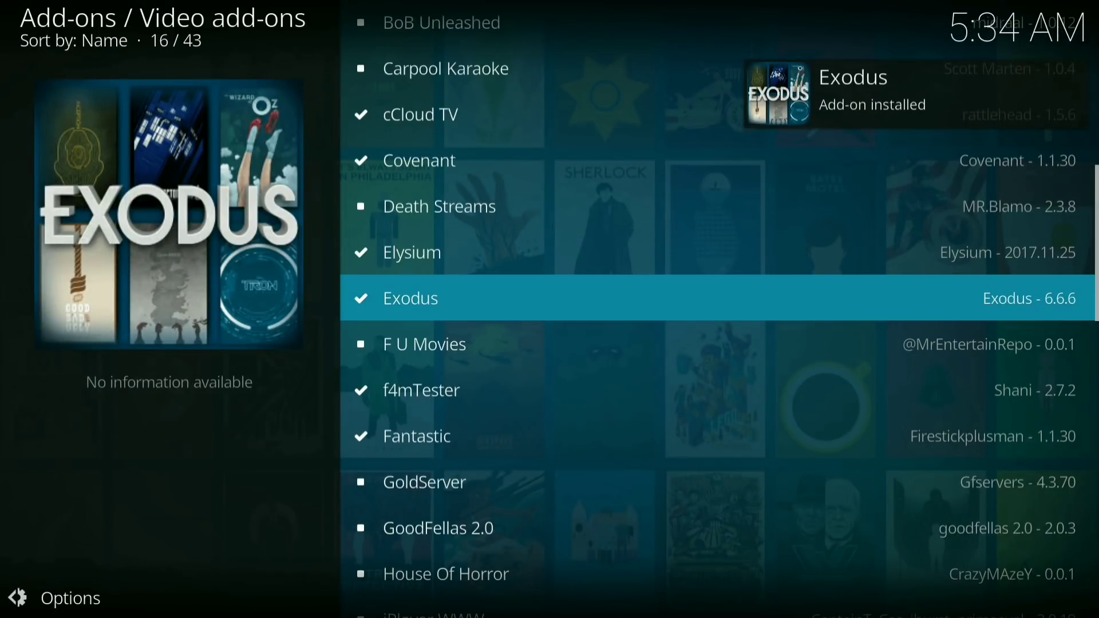
- Leave the add-on browser, launch Exodus from the video add-ons and open its Movies section
key(BackSpace)
key(BackSpace)
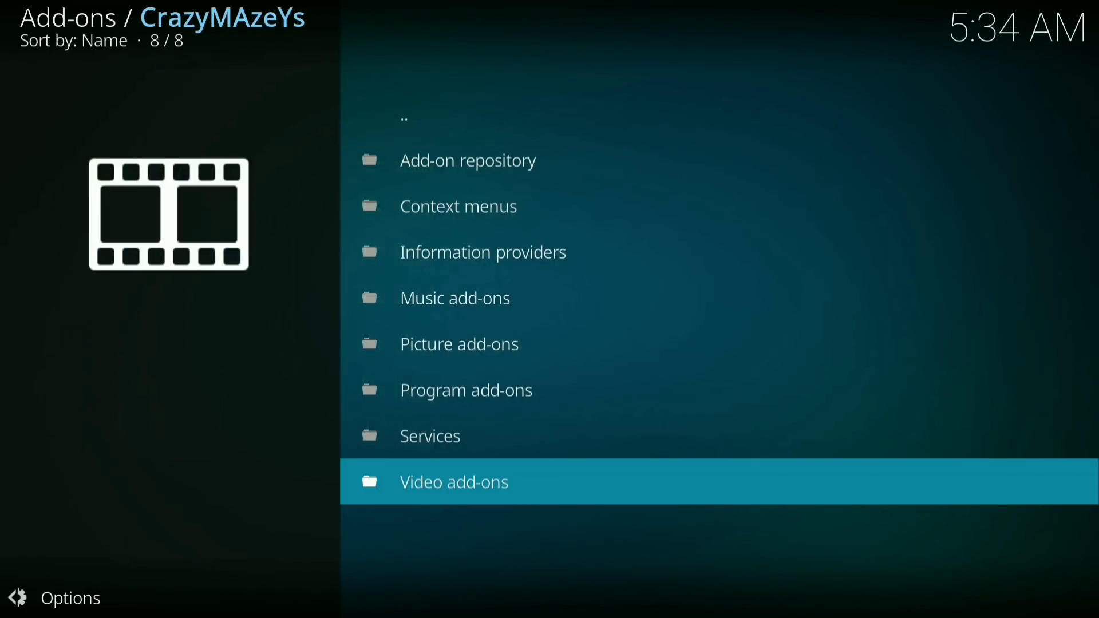
key(BackSpace)
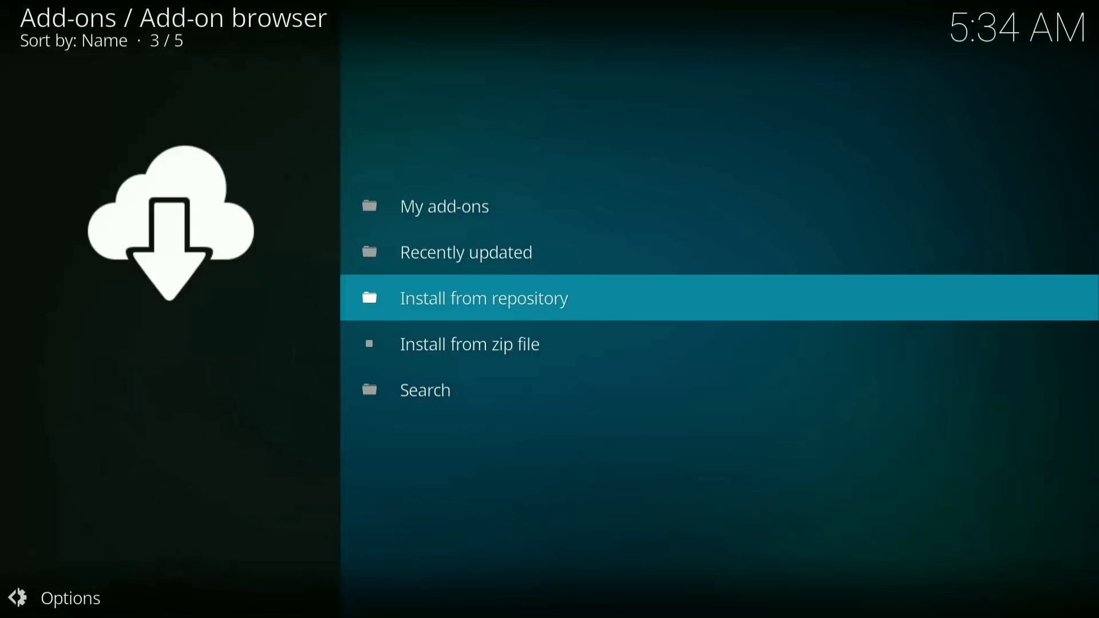
key(BackSpace)
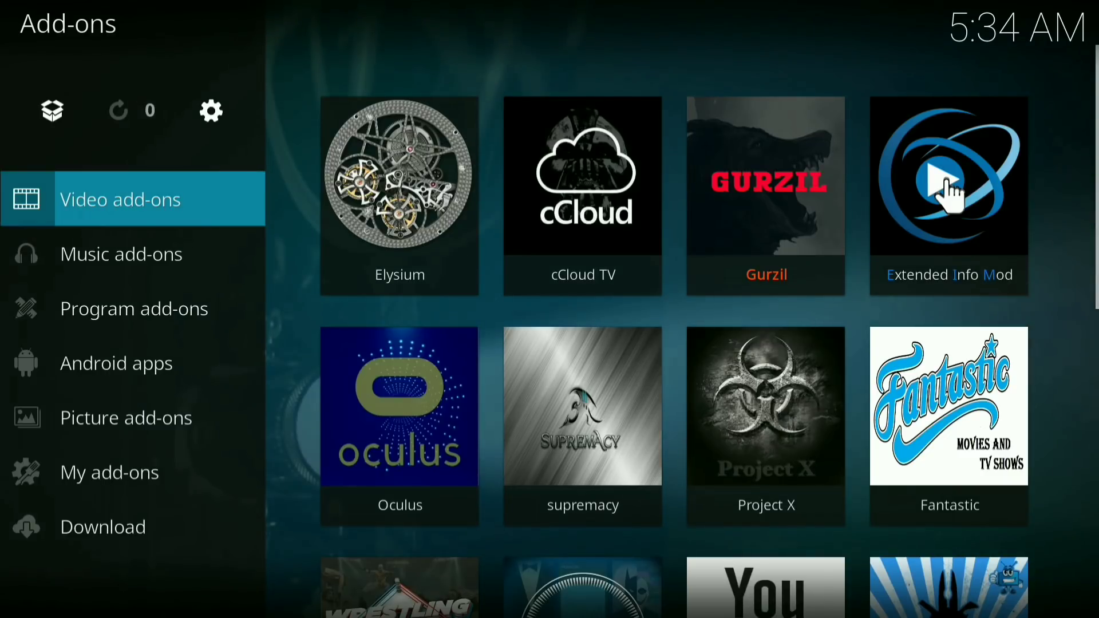
scroll(948, 195, down, 2)
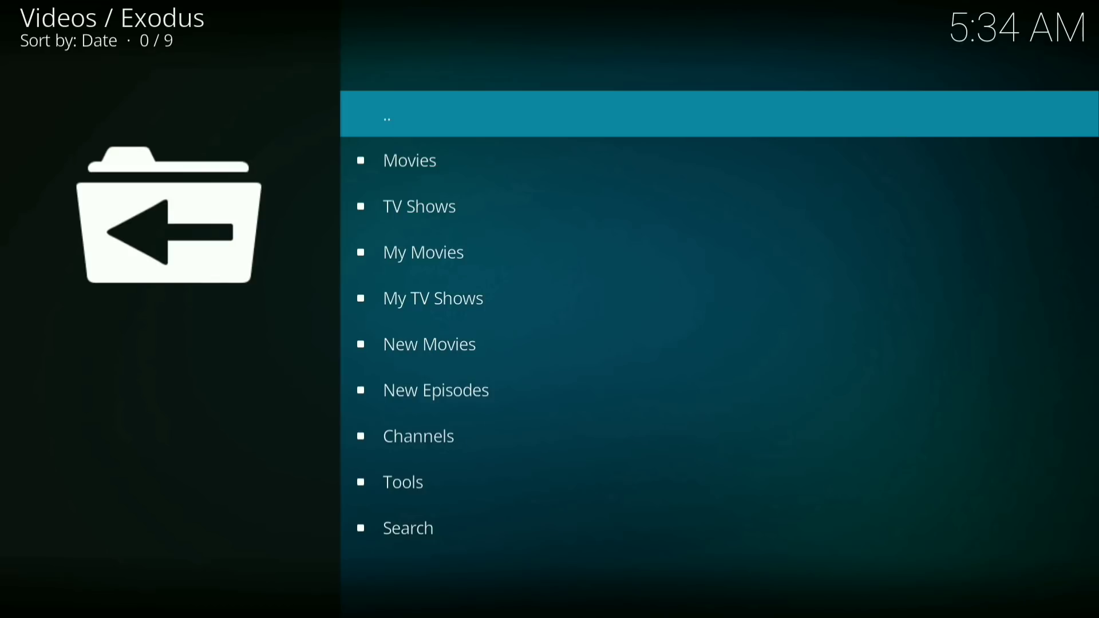
key(Down)
key(Return)
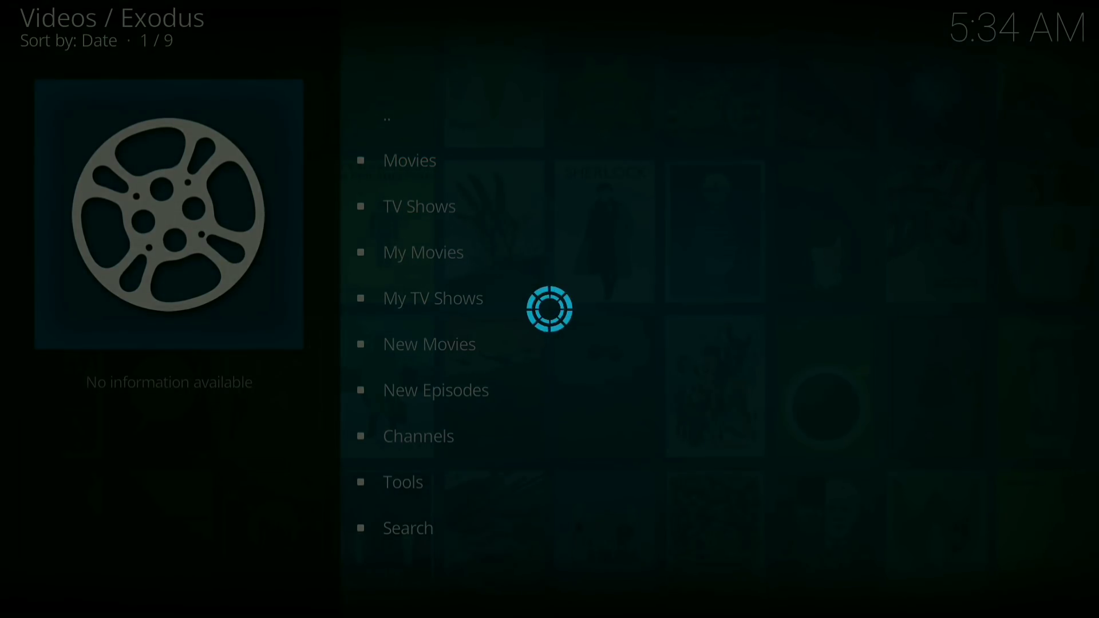
- Look through the movie categories offered in Exodus, from Genres down to Search
key(Down)
key(Down)
key(Down)
key(Down)
key(Down)
key(Down)
key(Down)
key(Down)
key(Down)
key(Down)
key(Down)
key(Down)
key(Down)
key(Down)
key(Down)
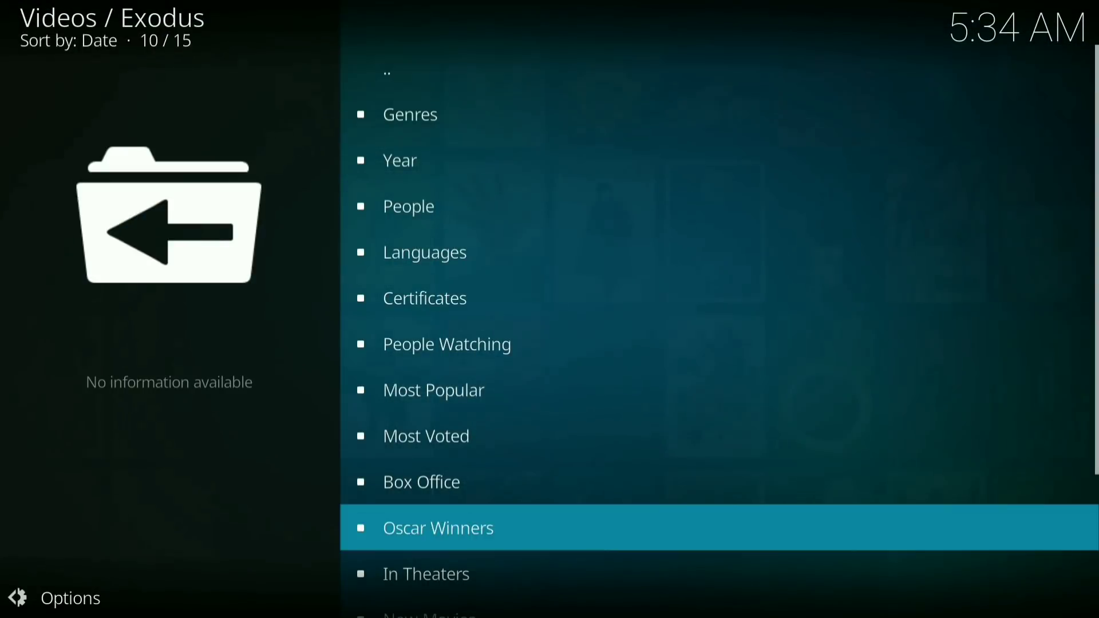
key(Up)
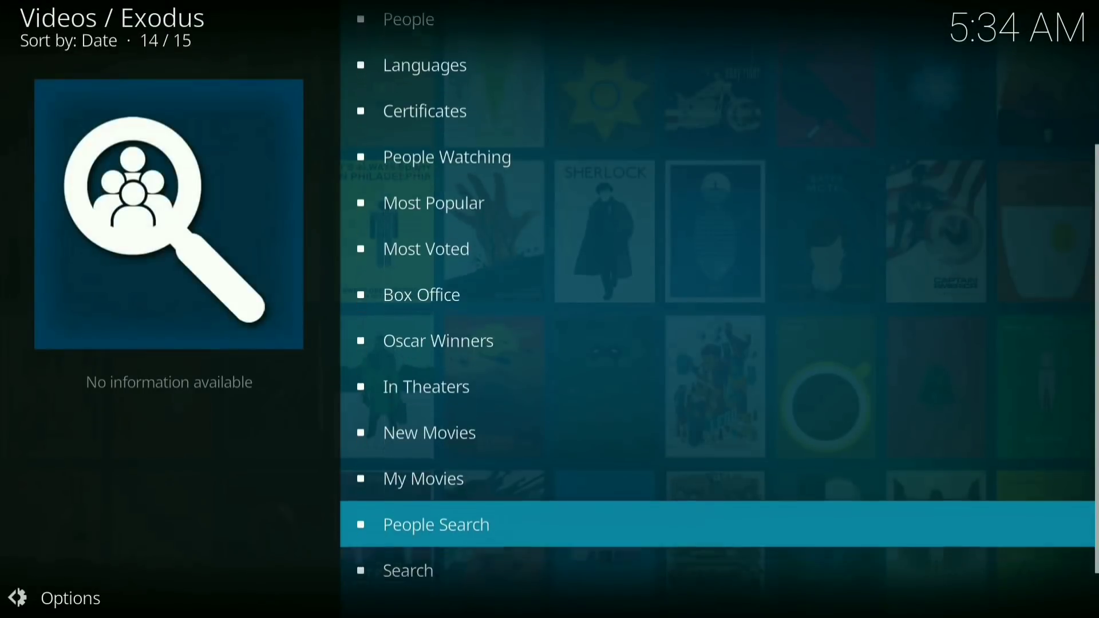
key(Down)
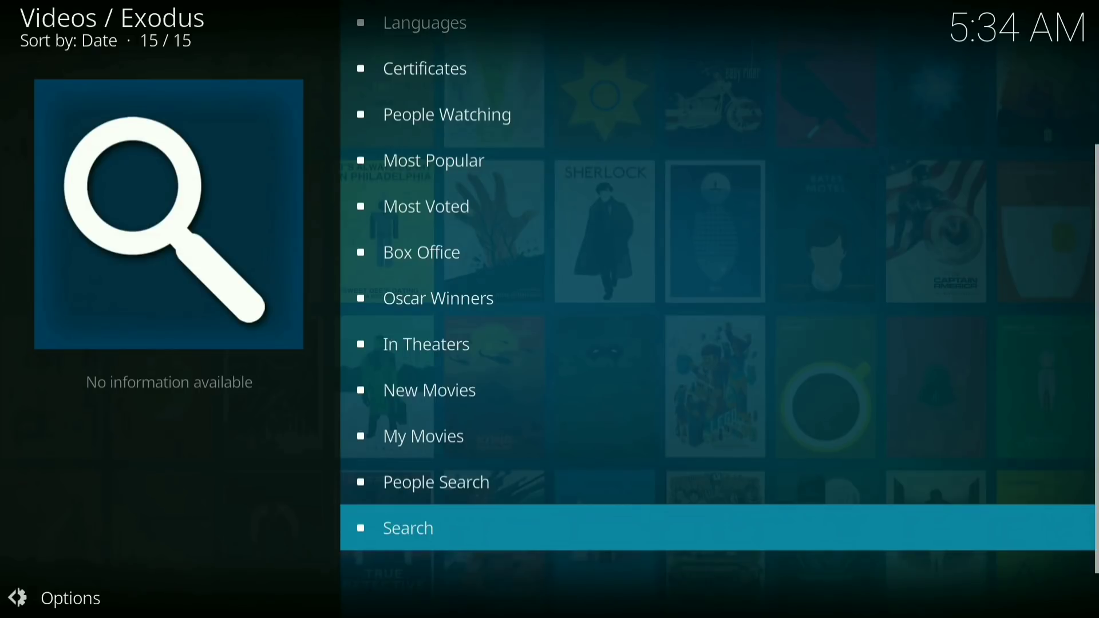
- Open the Exodus movie category that lists recent titles such as Star Wars: The Last Jedi (2017)
key(Up)
key(Up)
key(Up)
key(Up)
key(Return)
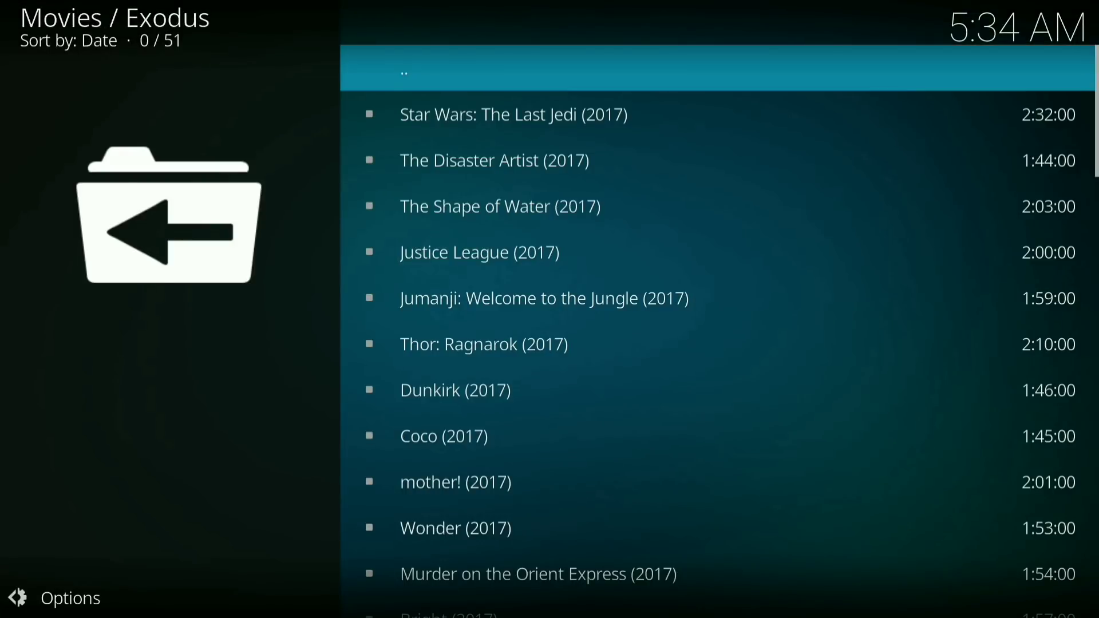
- Browse the movie titles in the opened category down to Guardians of the Galaxy Vol. 2 (2017)
key(Down)
key(Down)
key(Down)
key(Down)
key(Down)
key(Down)
key(Down)
key(Down)
key(Down)
key(Down)
key(Down)
key(Down)
key(Down)
key(Down)
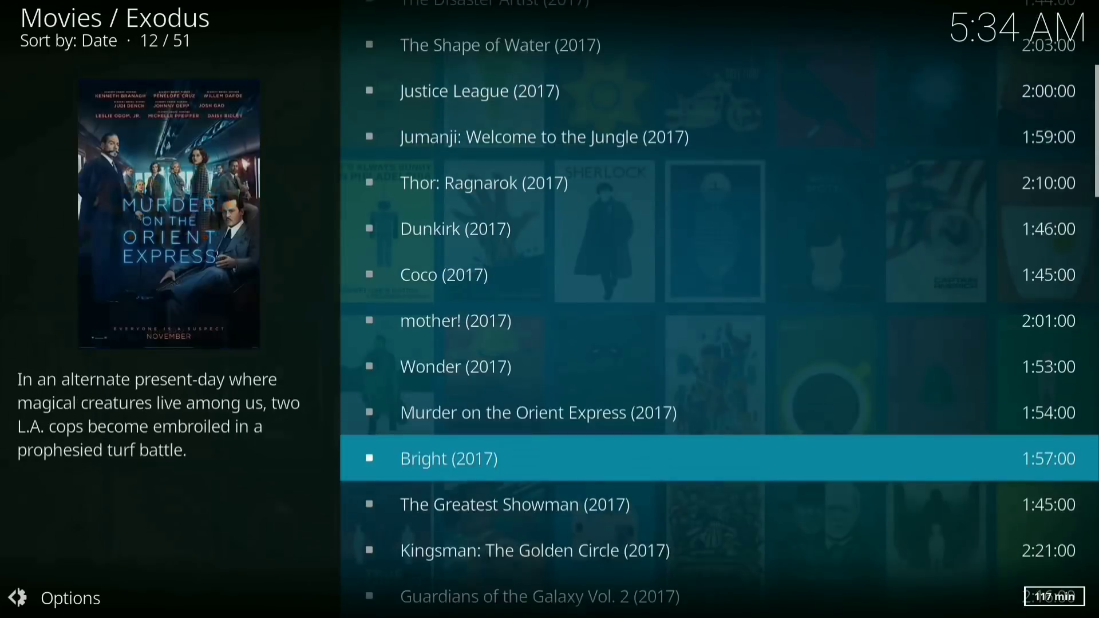
key(Down)
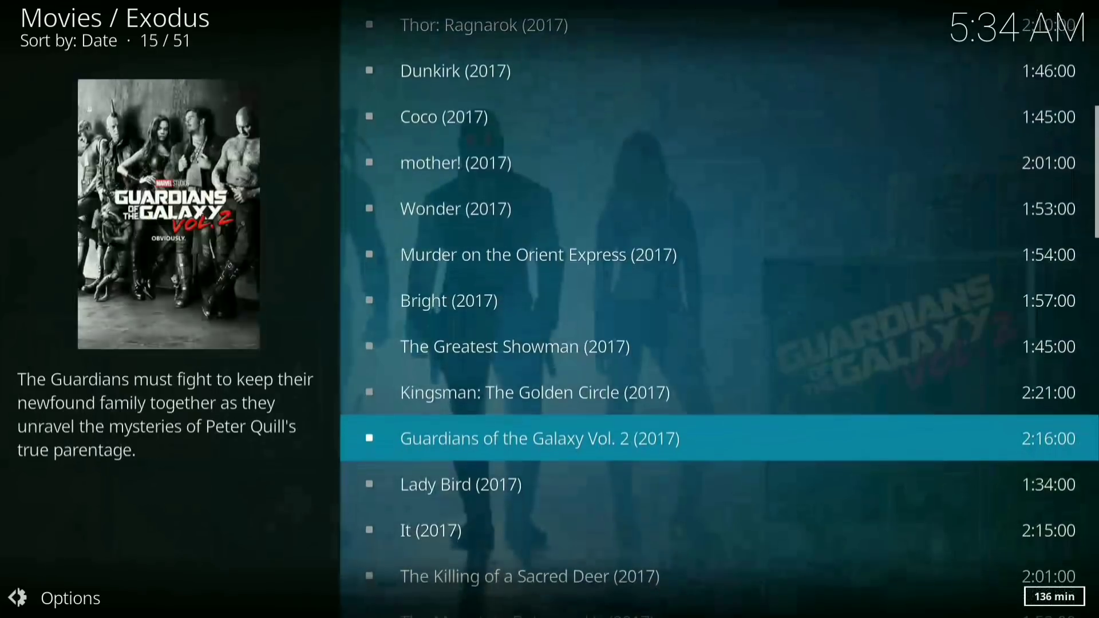